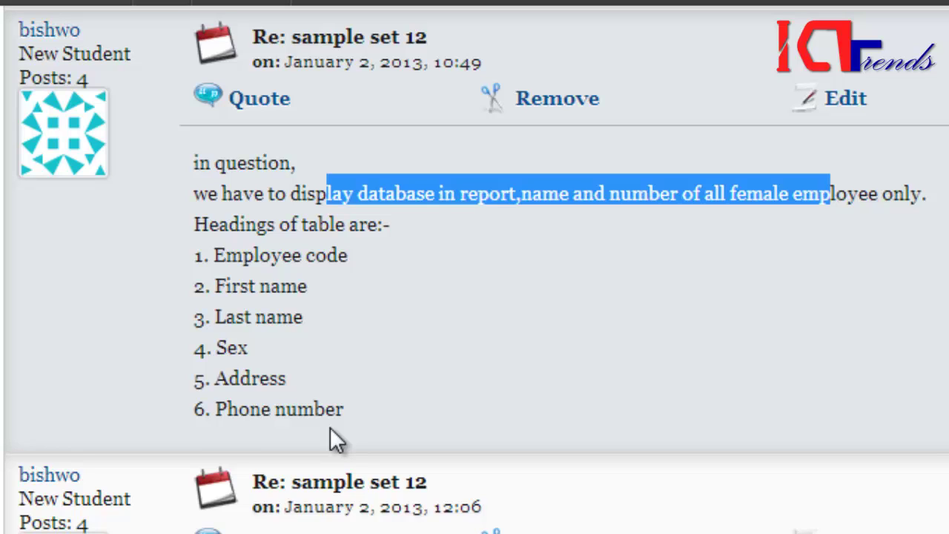
- Open the Employee table in the FriendsContact database and review its records
click(324, 366)
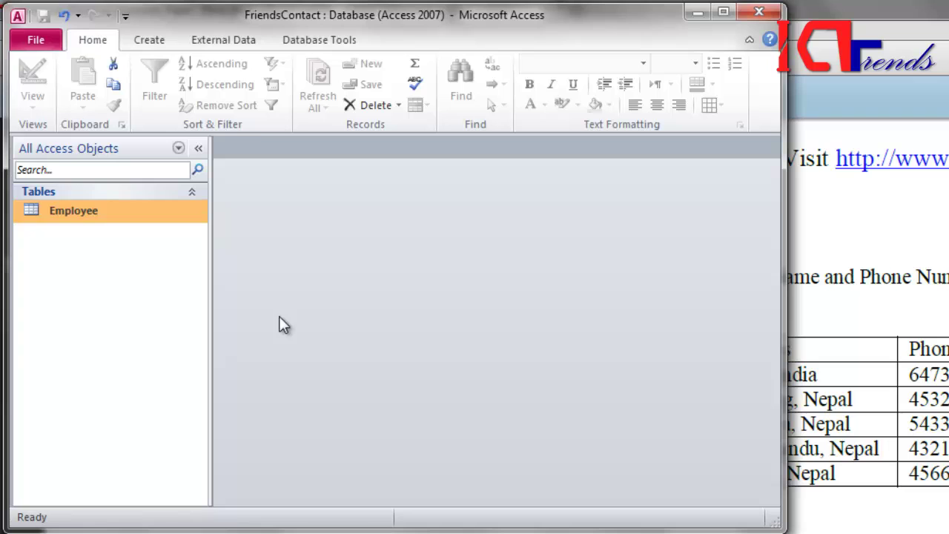
double_click(64, 205)
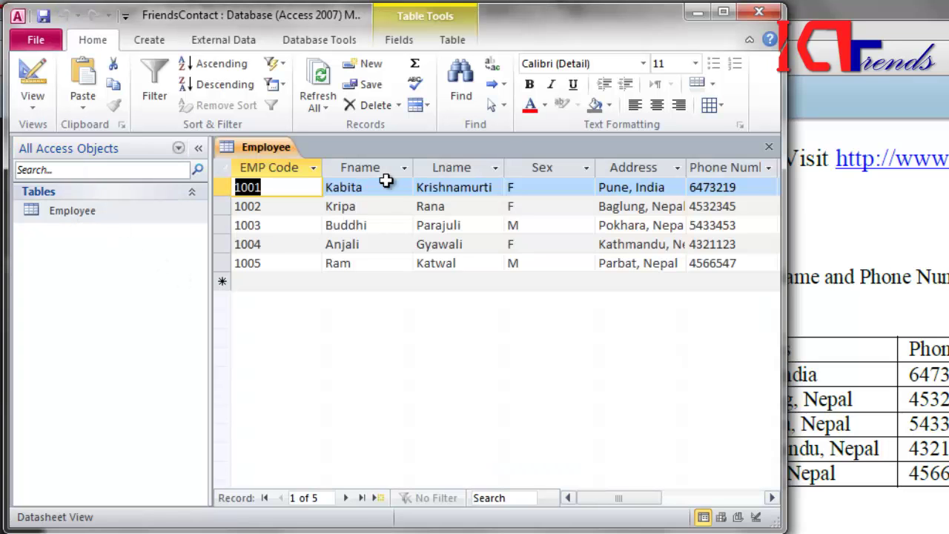
click(741, 263)
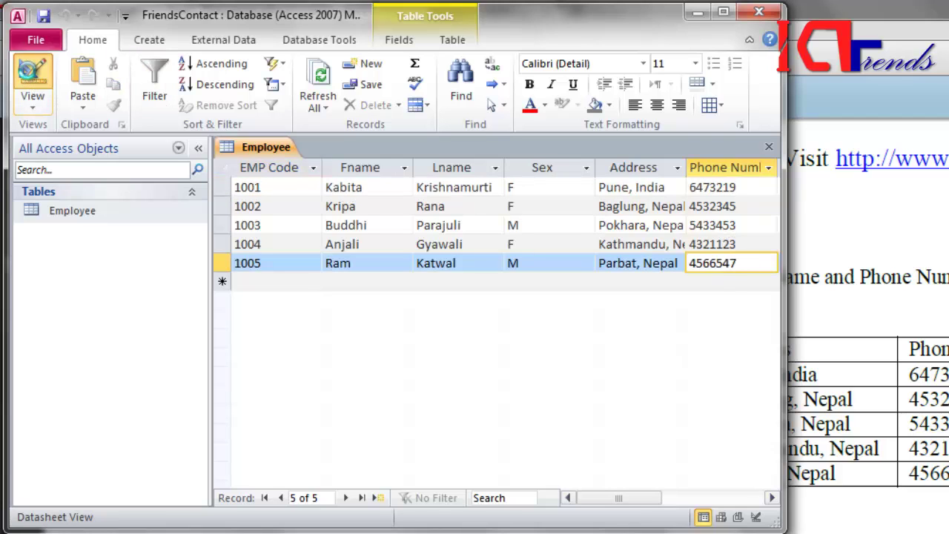
- Examine the data type and field size of every Employee field in Design View, return to the datasheet and close the table
click(33, 78)
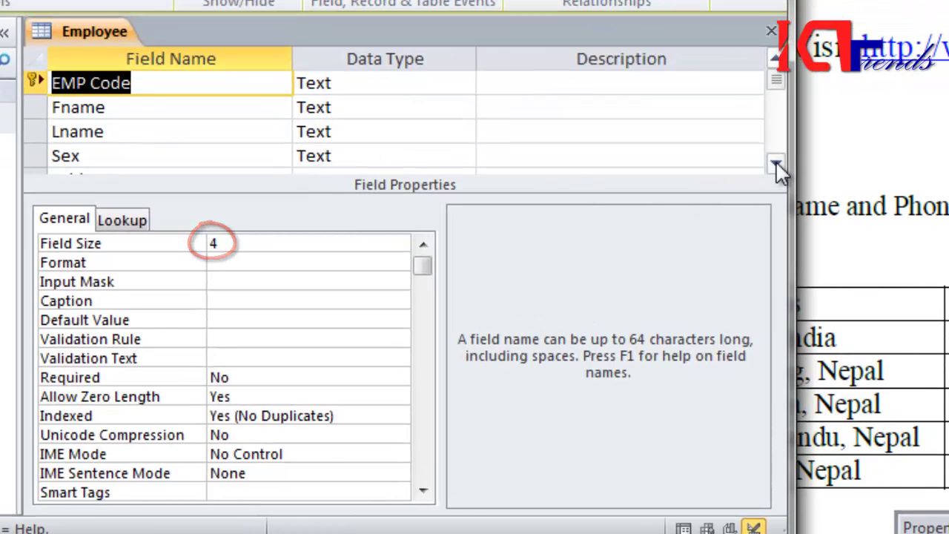
key(Down)
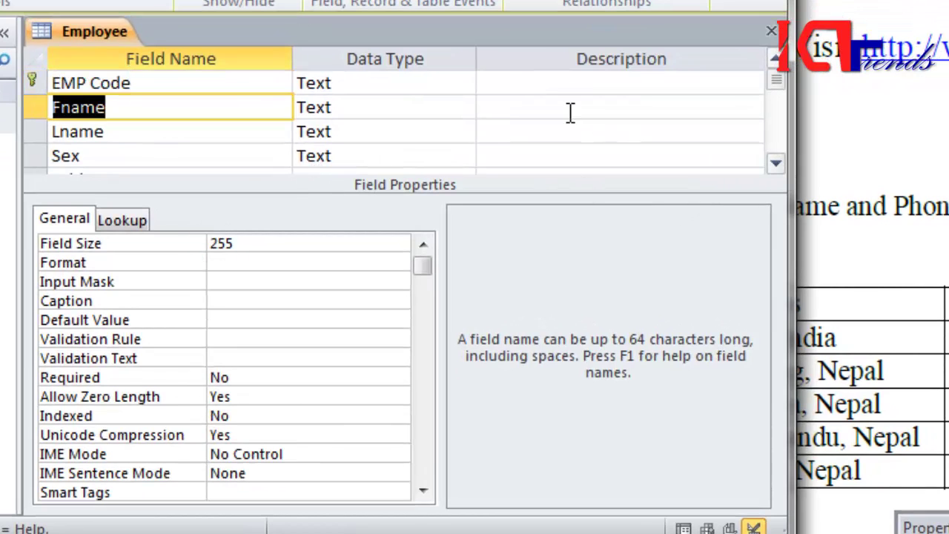
key(Down)
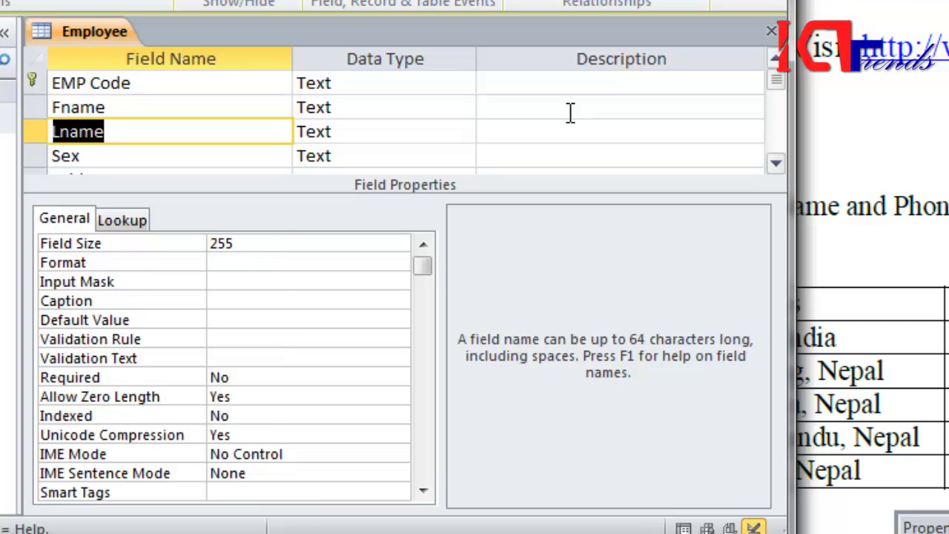
key(Down)
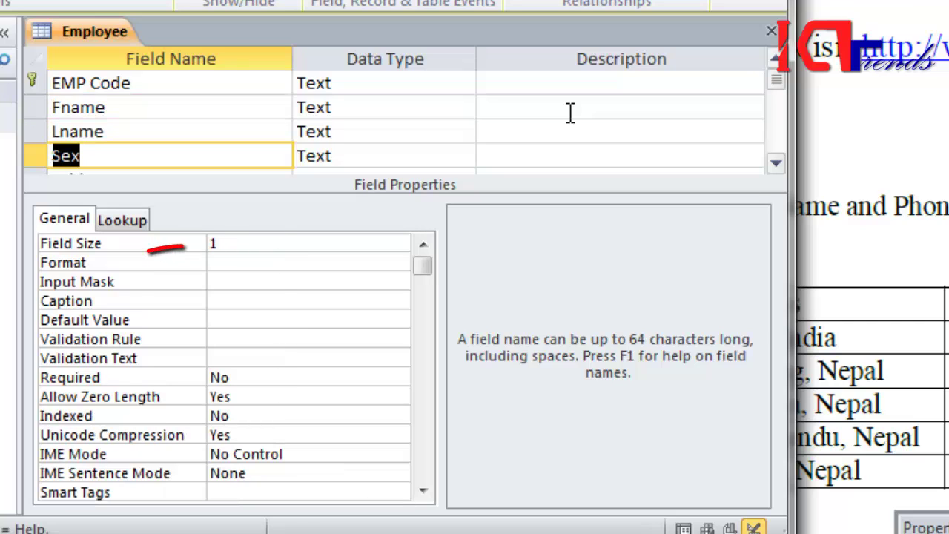
key(Down)
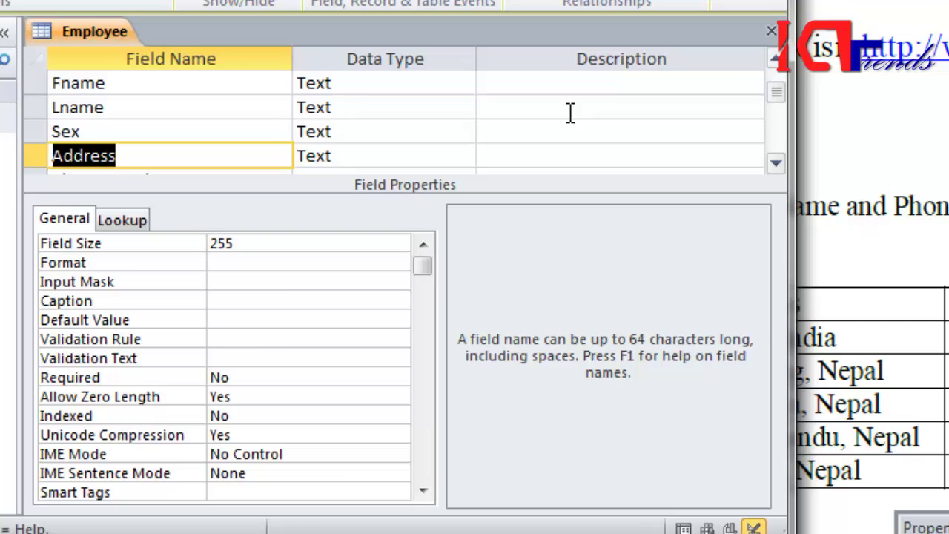
key(Down)
key(Down)
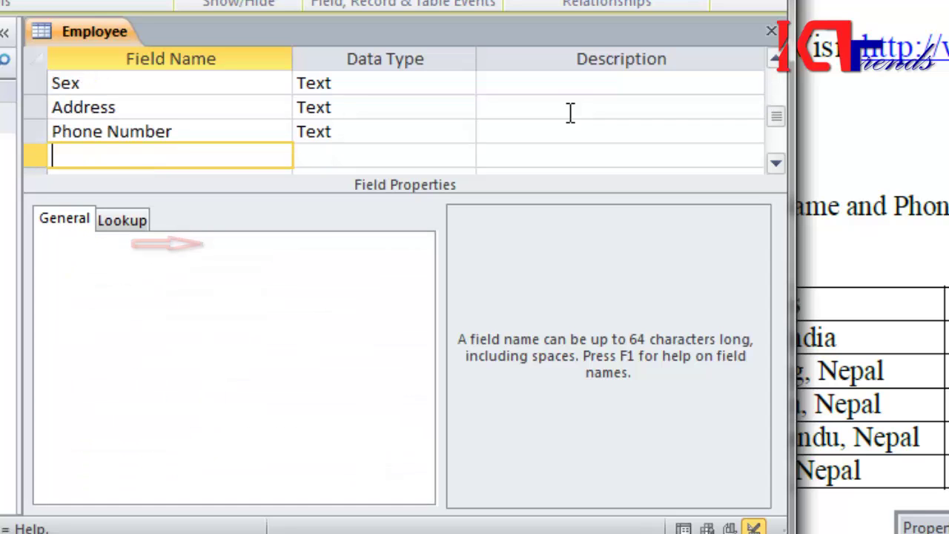
key(Up)
key(Up)
key(Up)
key(Up)
key(Up)
key(Up)
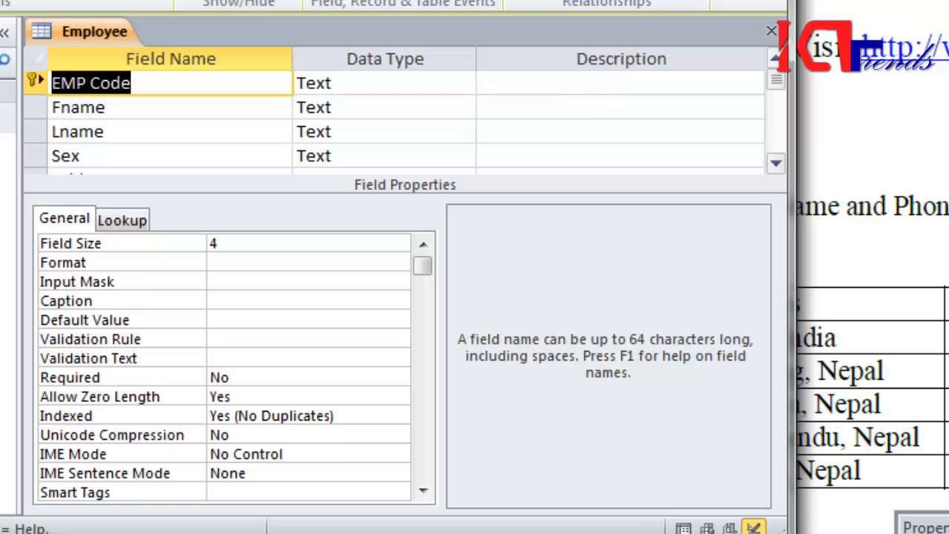
key(ctrl+period)
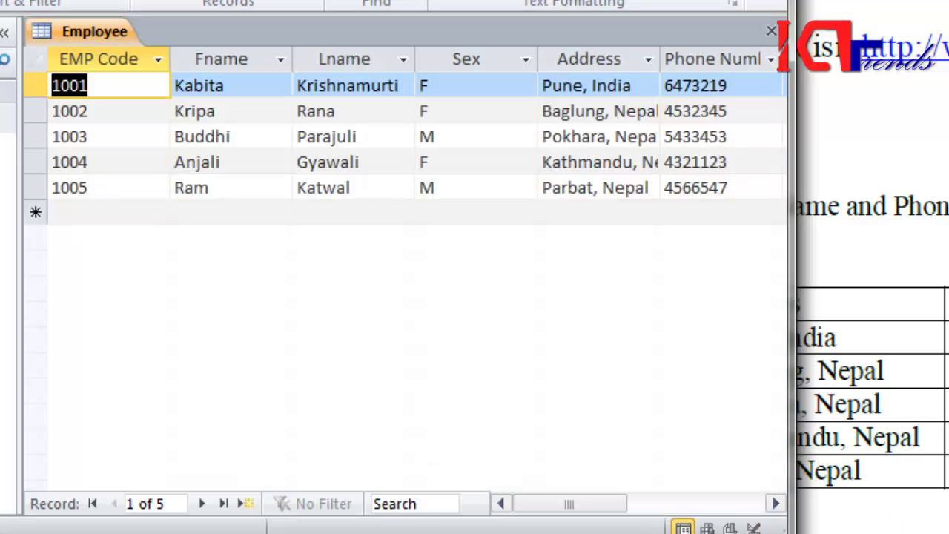
click(774, 32)
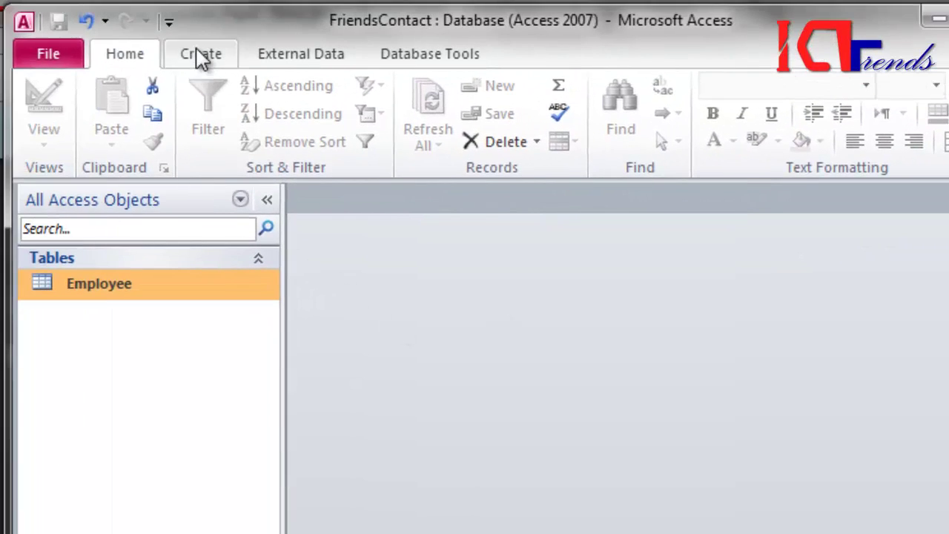
- Create a report based on the Employee table and look over its columns
click(199, 55)
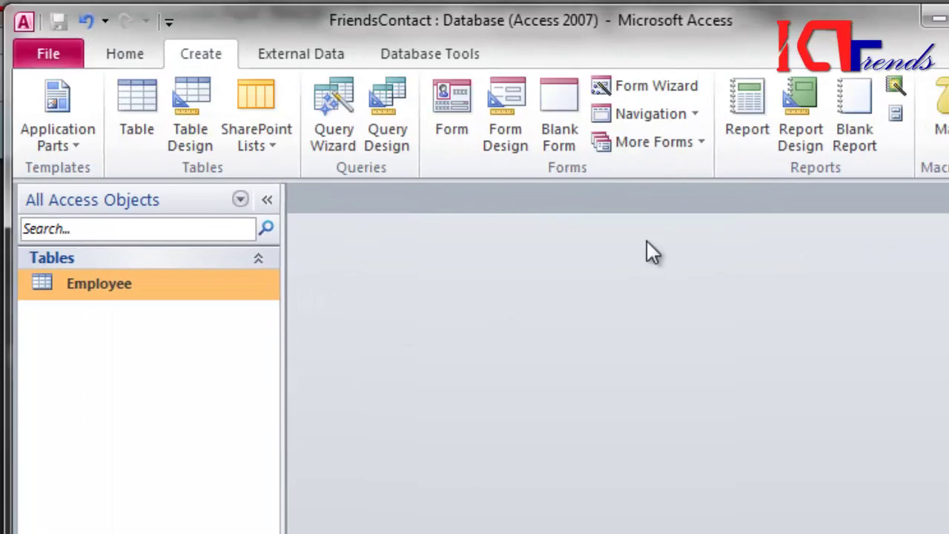
click(744, 119)
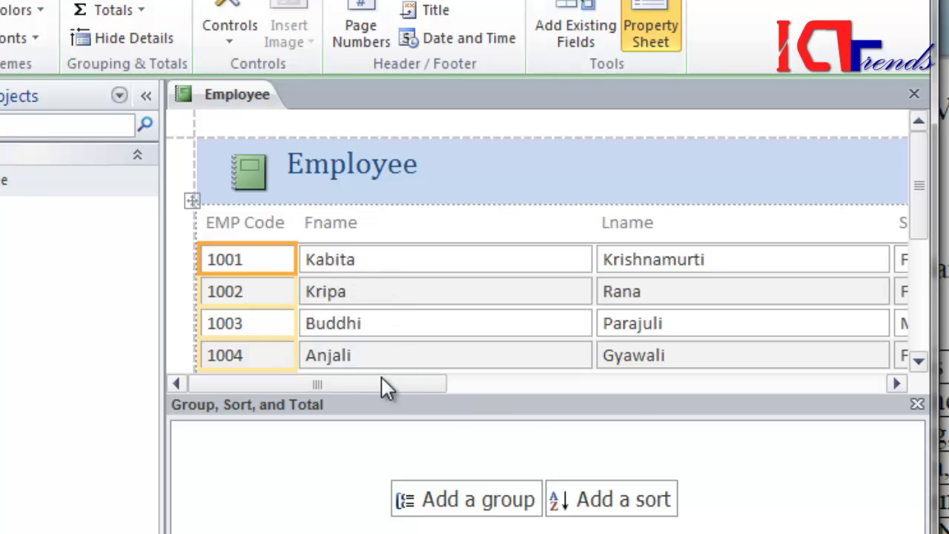
drag(380, 384, 492, 388)
click(586, 323)
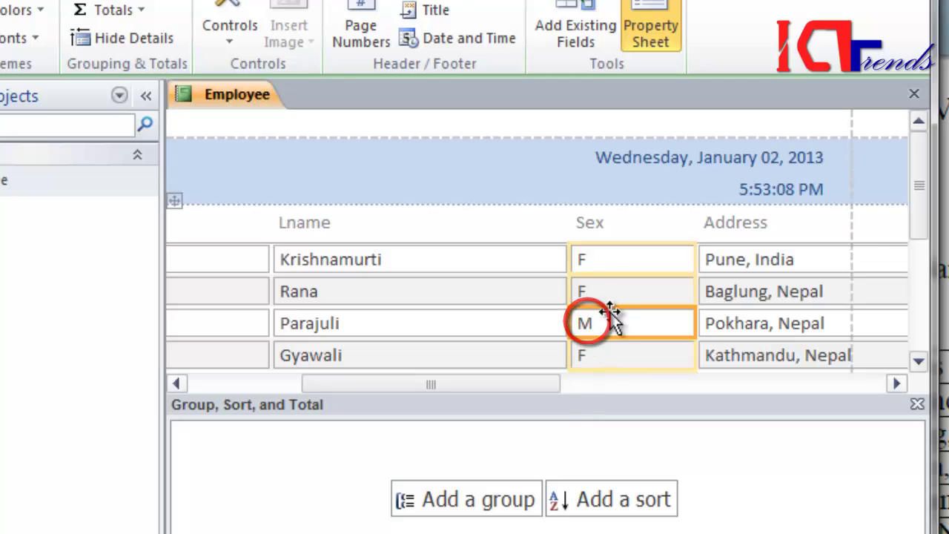
drag(483, 392, 329, 396)
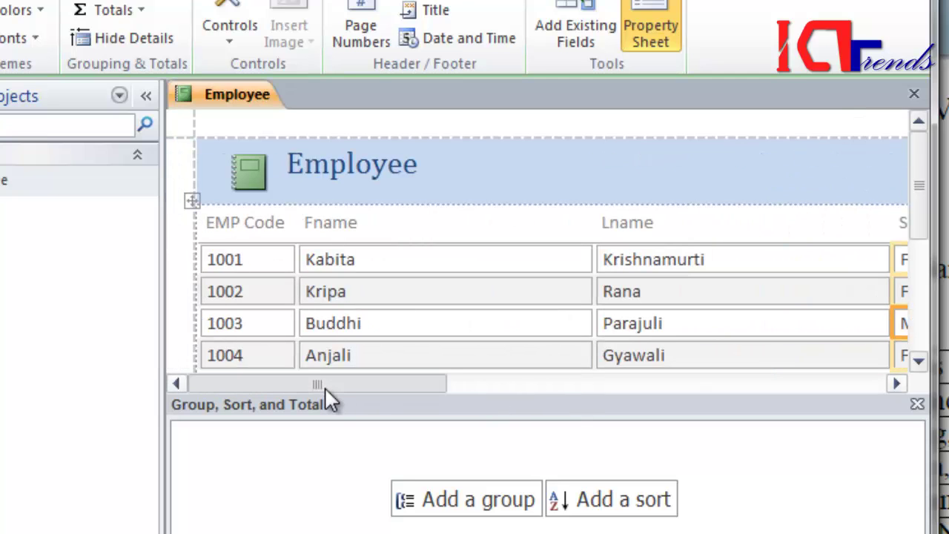
- Open the Query Builder from the report's Record Source property, create a query based on the table, and close the Property Sheet
right_click(585, 127)
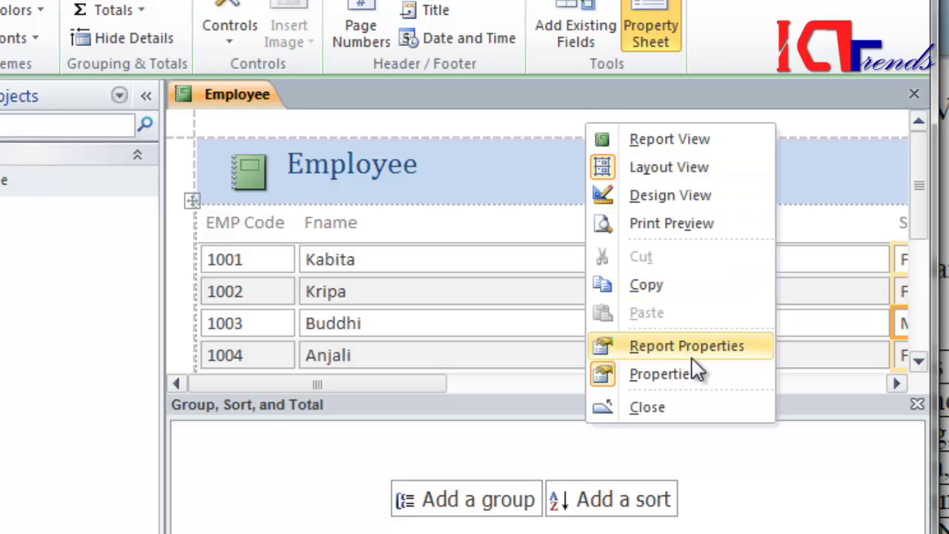
click(709, 346)
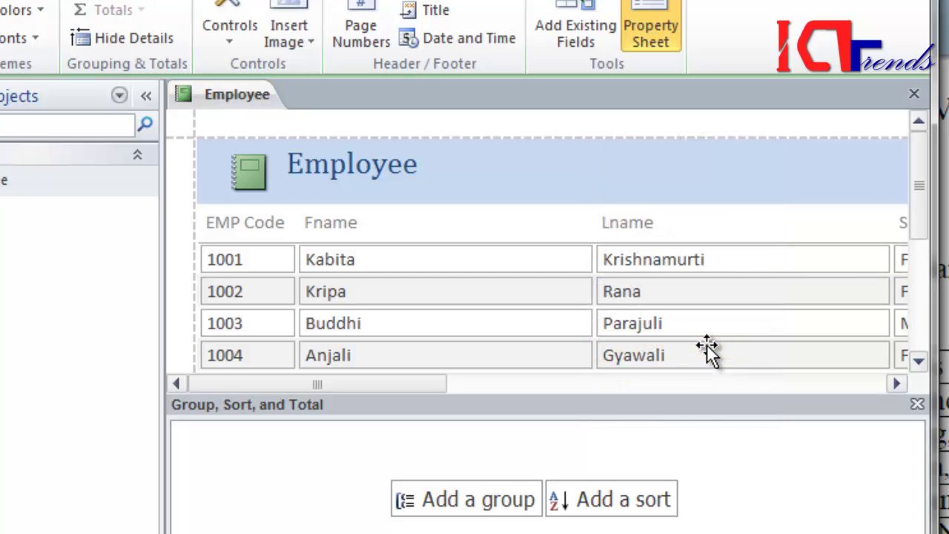
drag(687, 272, 584, 32)
click(286, 123)
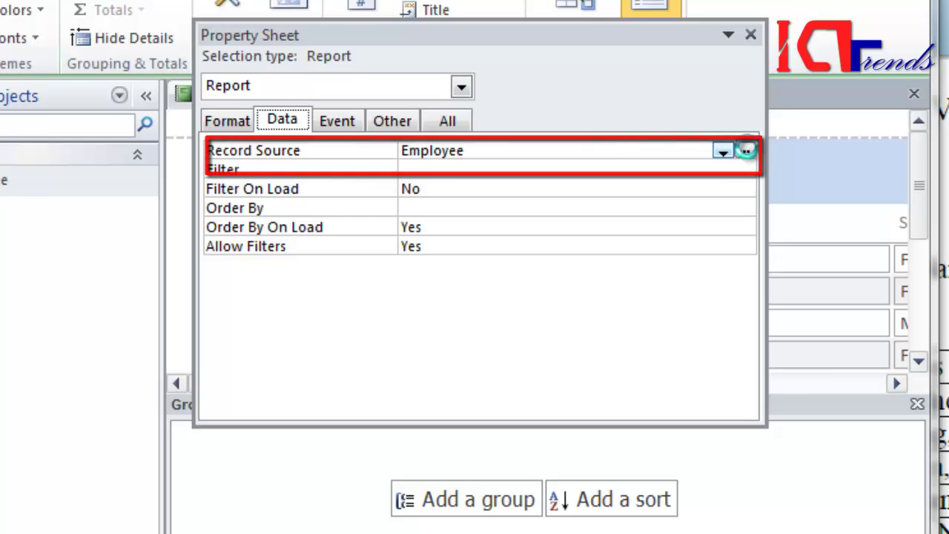
click(744, 151)
drag(718, 338, 461, 293)
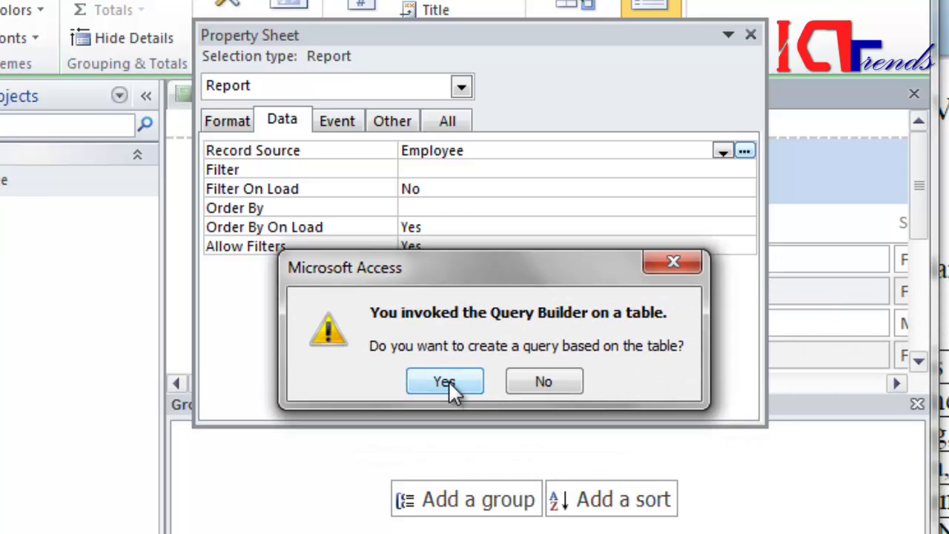
click(448, 381)
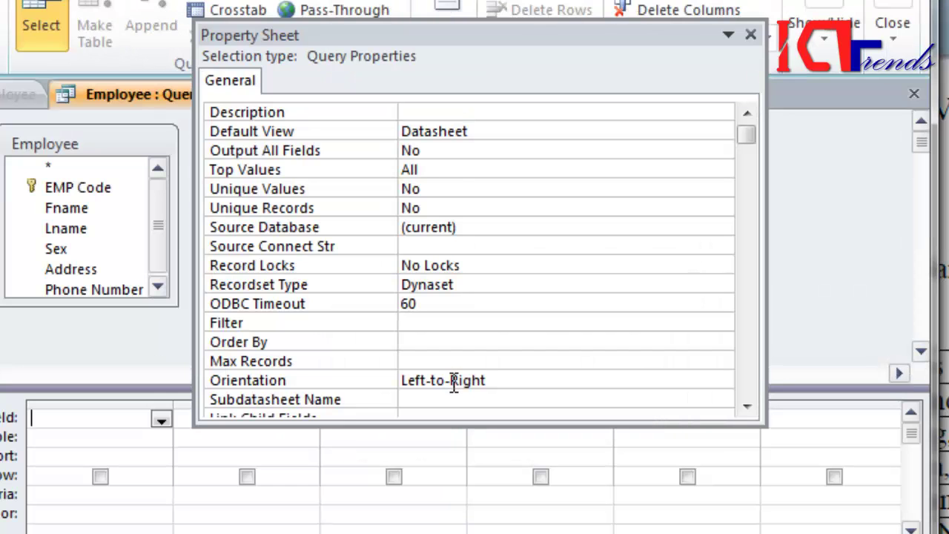
click(750, 36)
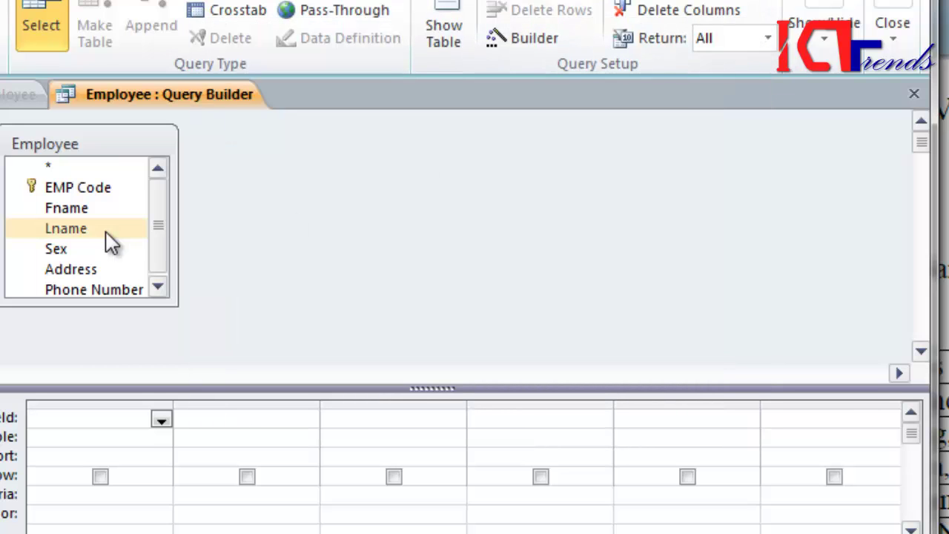
- Add the Fname, Lname, Phone Number and Sex fields to the query design grid
drag(84, 221, 82, 417)
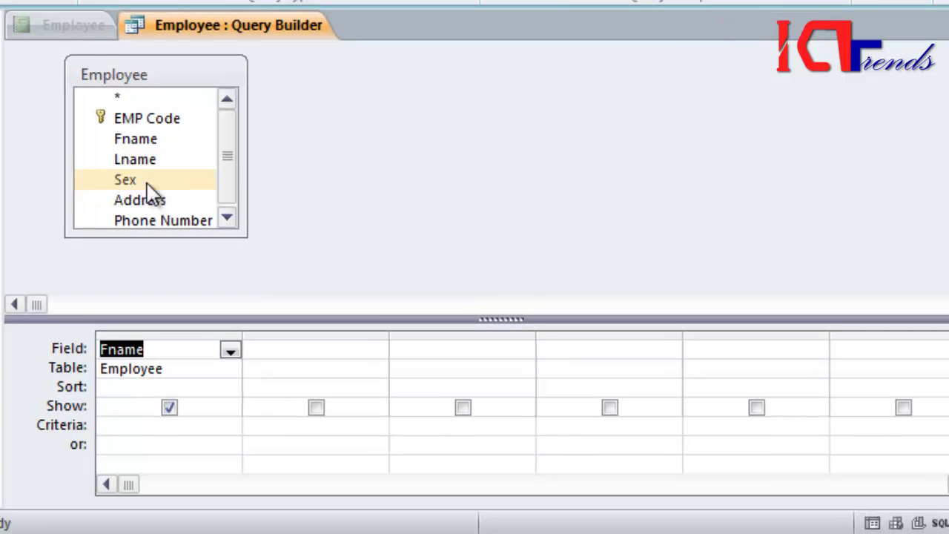
drag(141, 157, 286, 352)
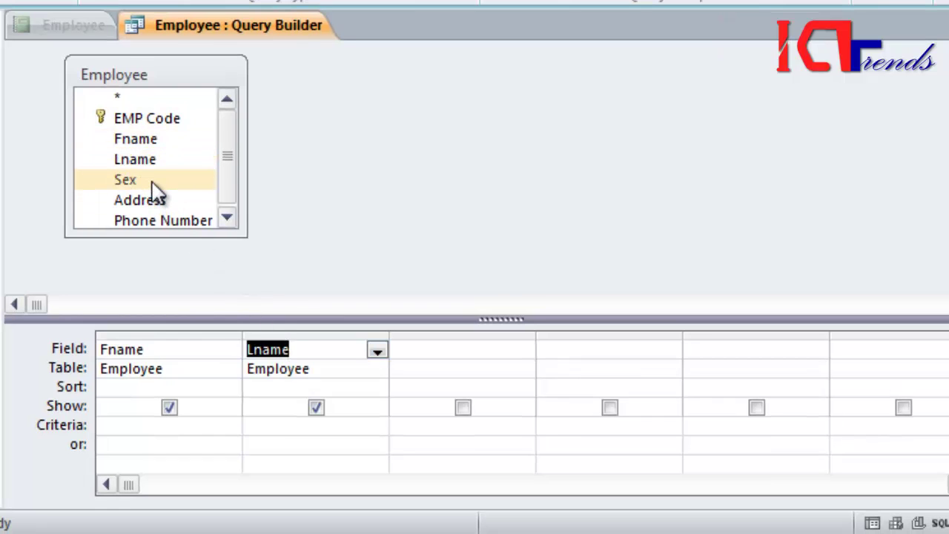
drag(176, 220, 449, 349)
drag(147, 184, 601, 352)
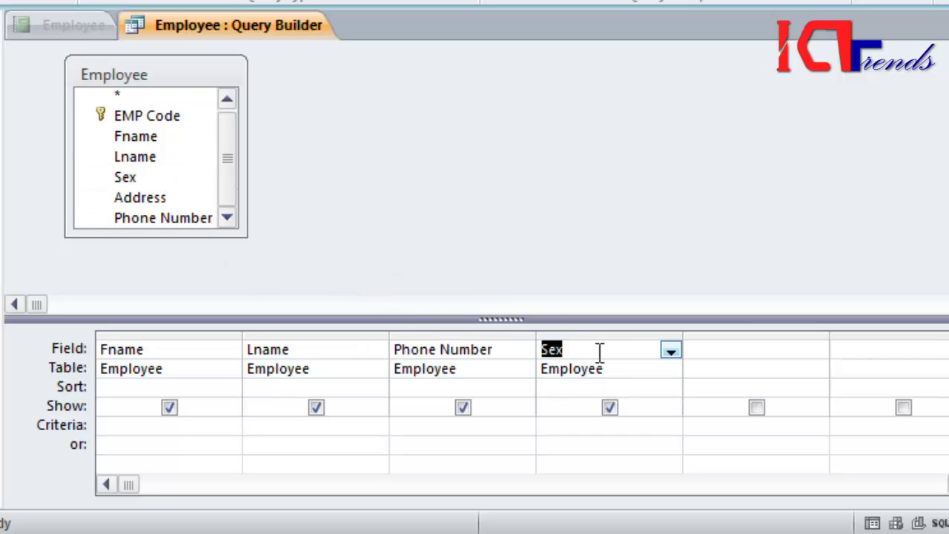
- Hide the Sex field from the query output and set its criterion to F
click(610, 408)
click(583, 426)
text(F)
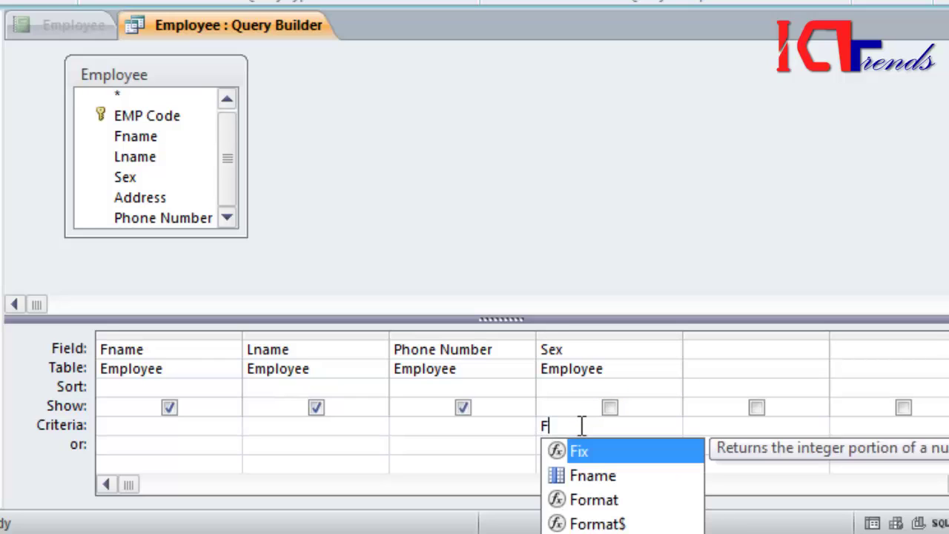
key(Escape)
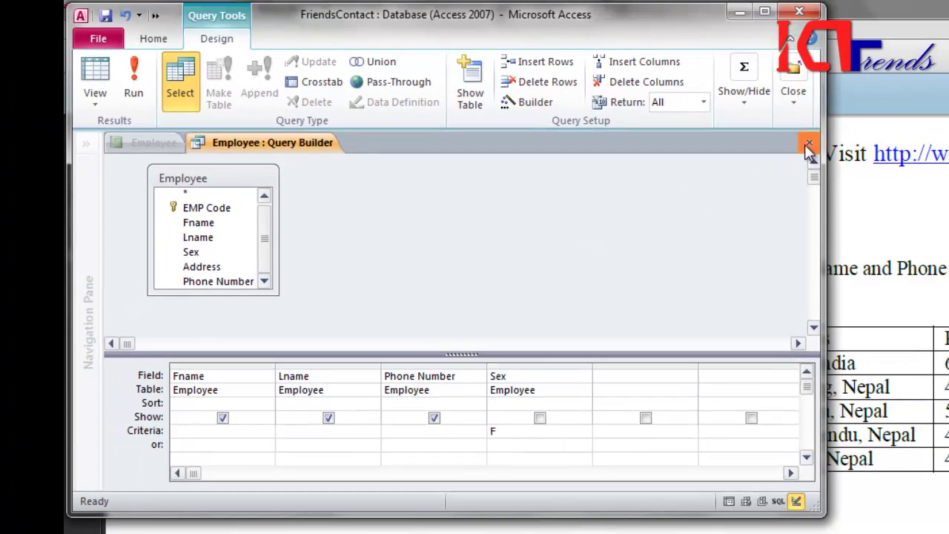
- Close the Query Builder, saving the changes to the record source, and cancel the EMP Code parameter request
click(921, 67)
click(621, 406)
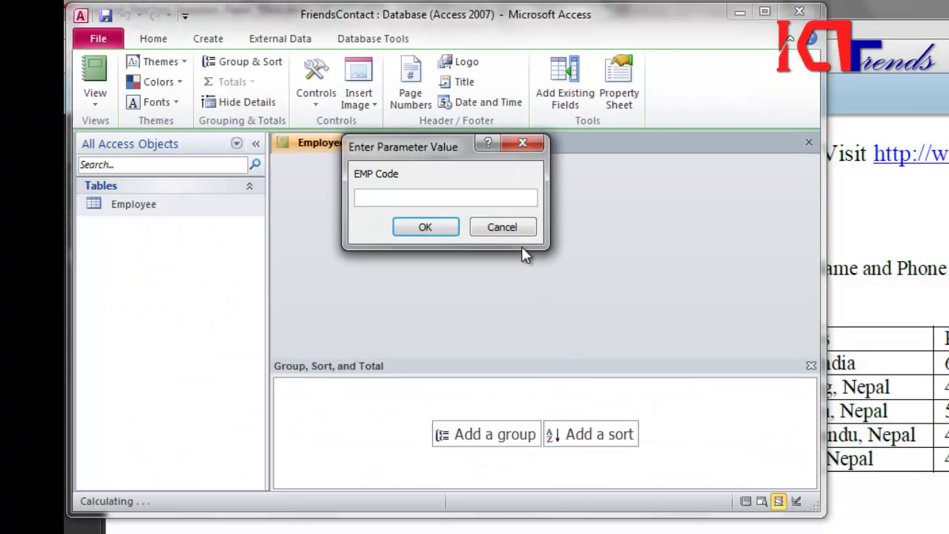
click(513, 230)
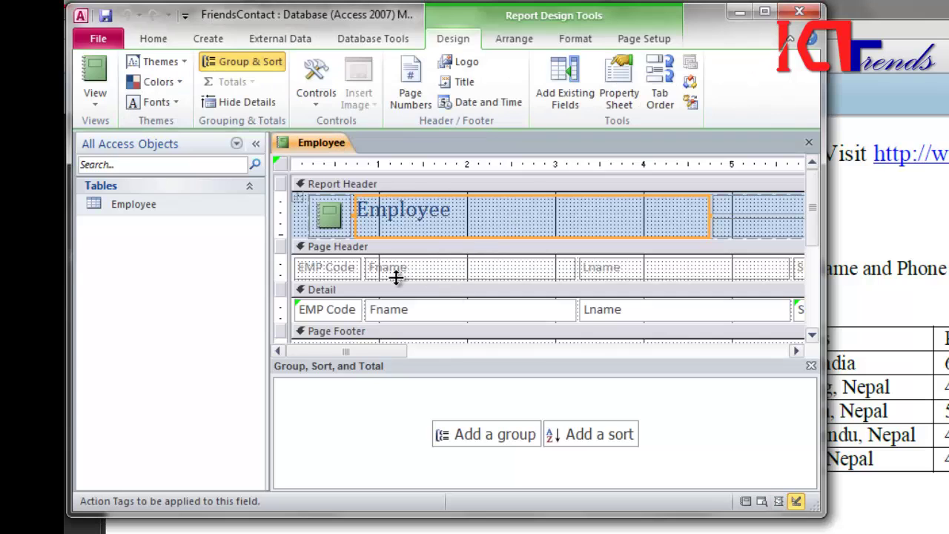
- Delete the EMP Code heading and detail field from the report and narrow the empty column they leave
click(350, 272)
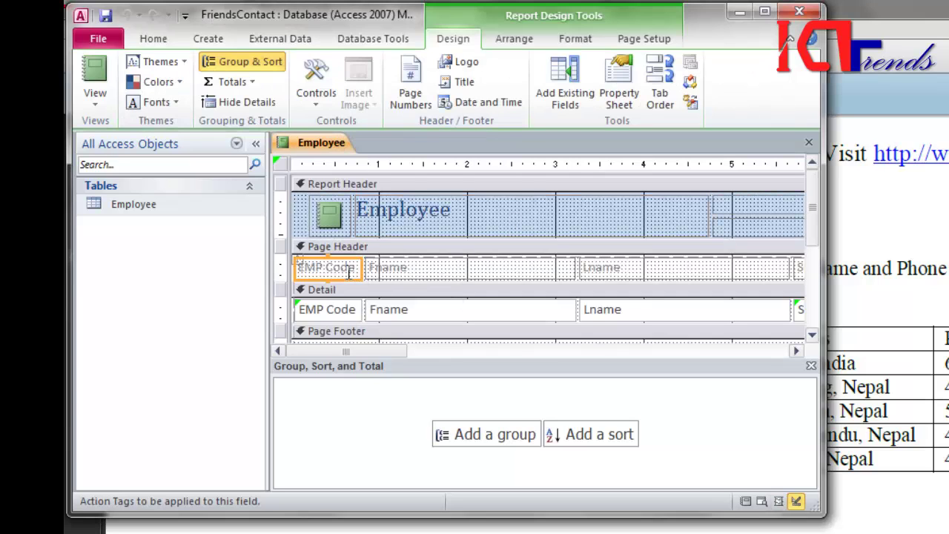
key(Delete)
click(336, 310)
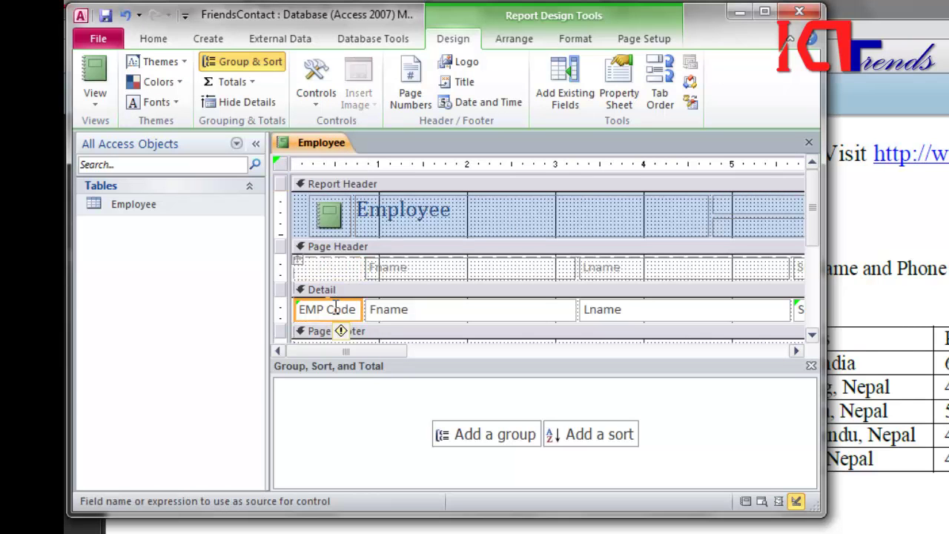
key(Delete)
click(357, 267)
drag(359, 267, 300, 267)
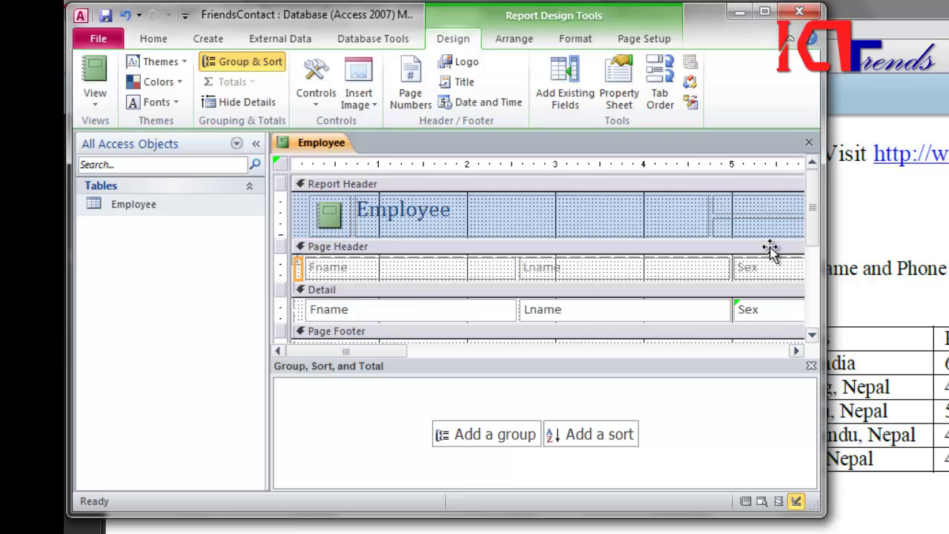
- Delete the Sex heading and detail field from the report and remove the leftover empty column
drag(393, 352, 504, 353)
click(455, 284)
key(Delete)
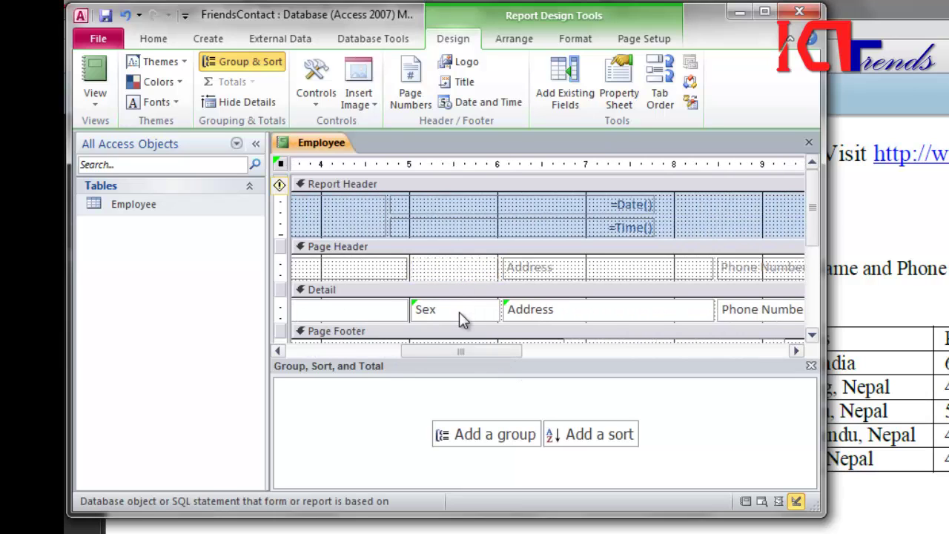
click(459, 310)
key(Delete)
click(440, 269)
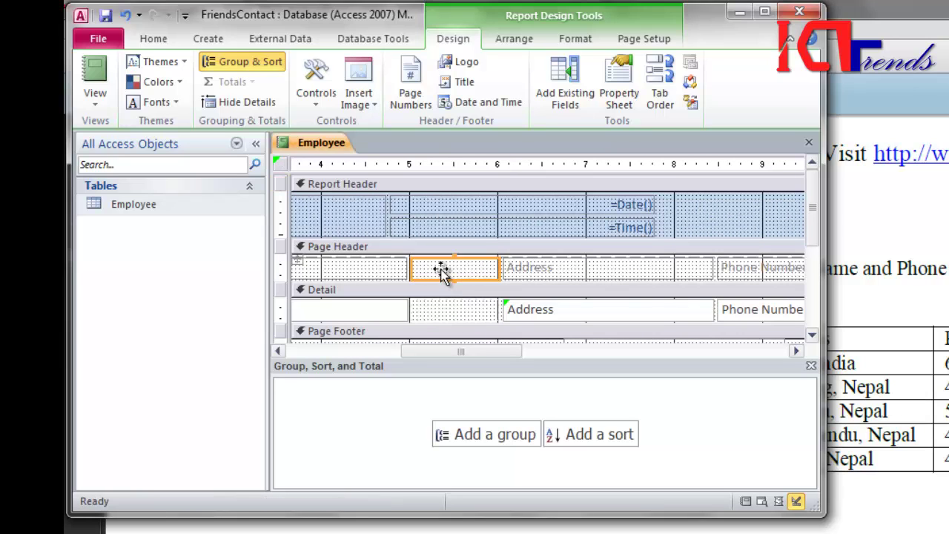
key(Delete)
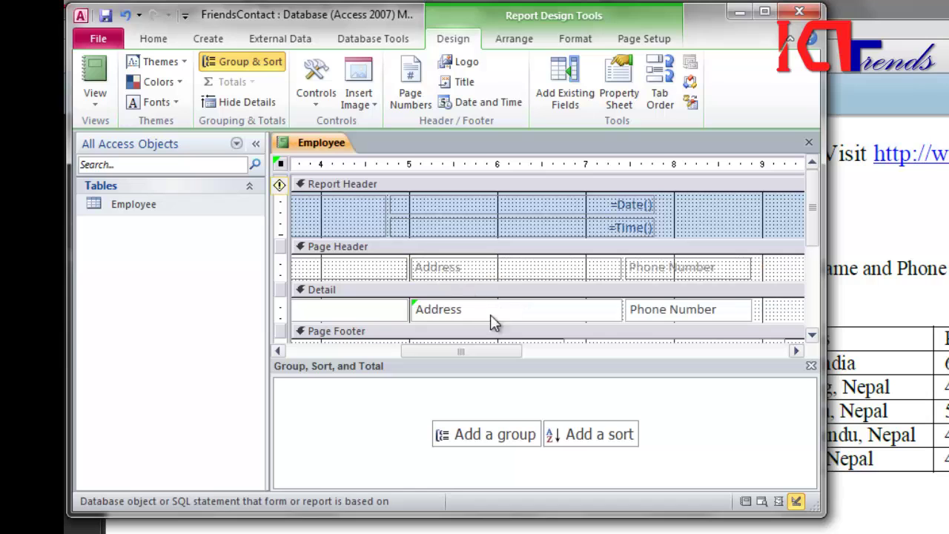
- Delete the Address heading and detail field from the report and remove the leftover empty column
click(504, 271)
key(Delete)
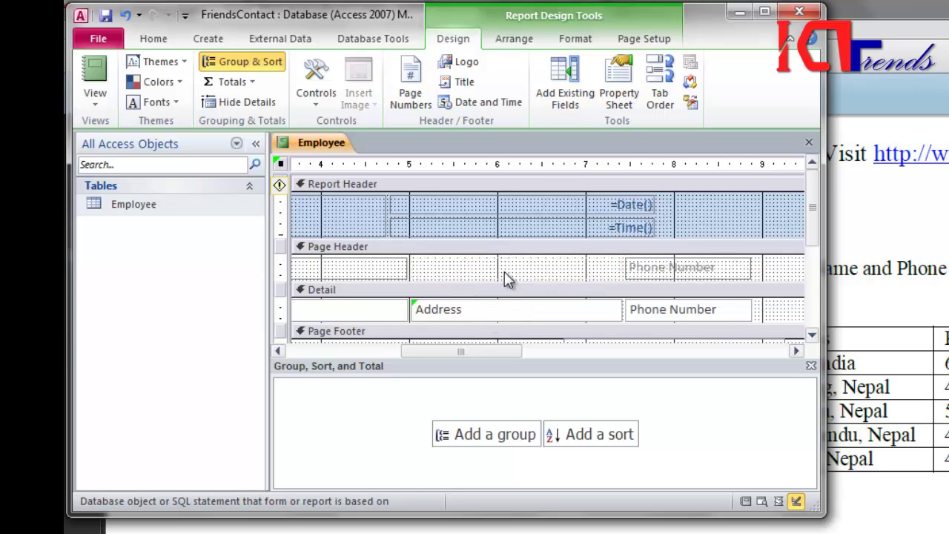
click(504, 272)
key(Delete)
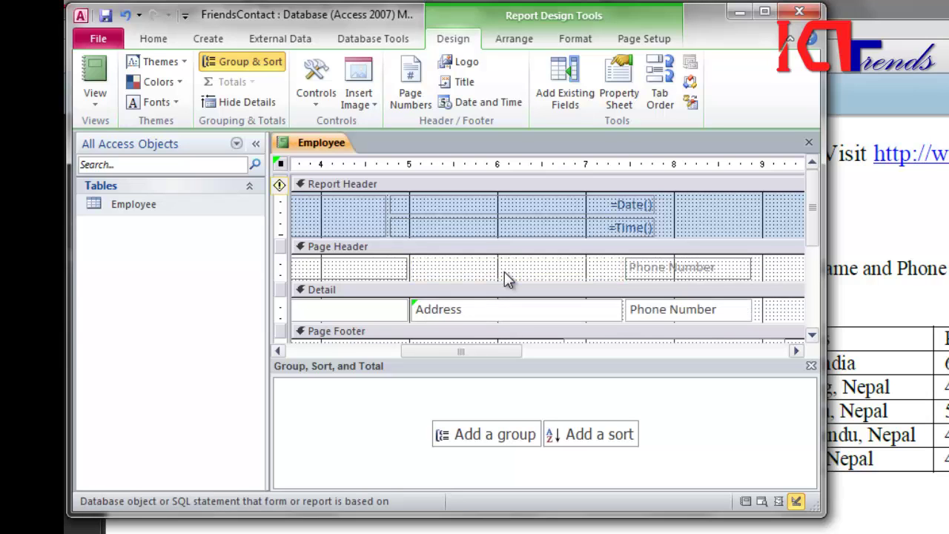
click(512, 311)
key(Delete)
click(511, 314)
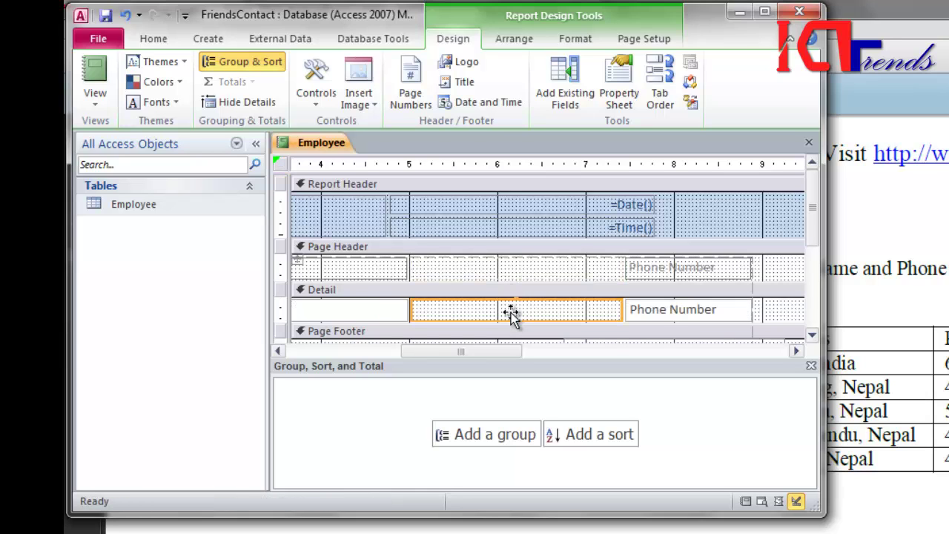
key(Delete)
- Check the remaining first name, last name and phone number headings across the report's page header
drag(489, 353, 373, 366)
click(395, 270)
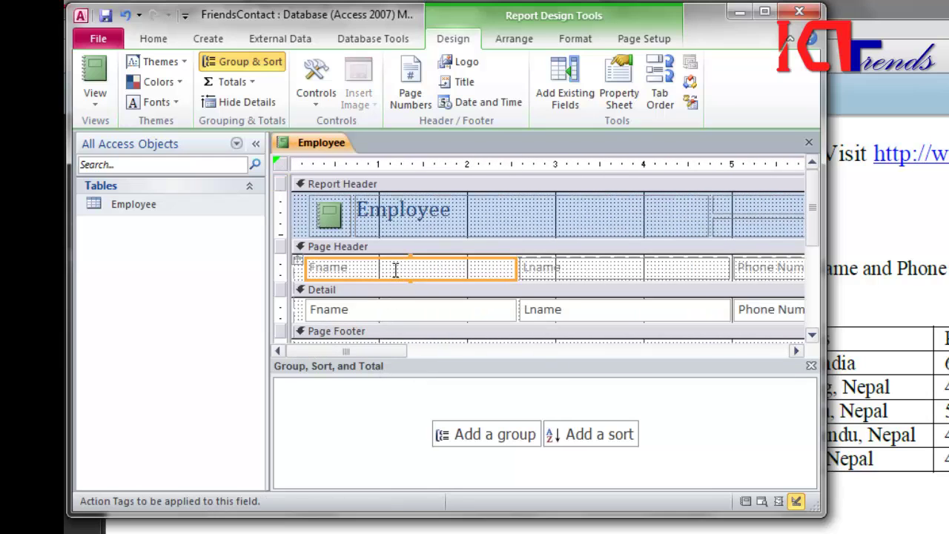
click(573, 268)
click(764, 267)
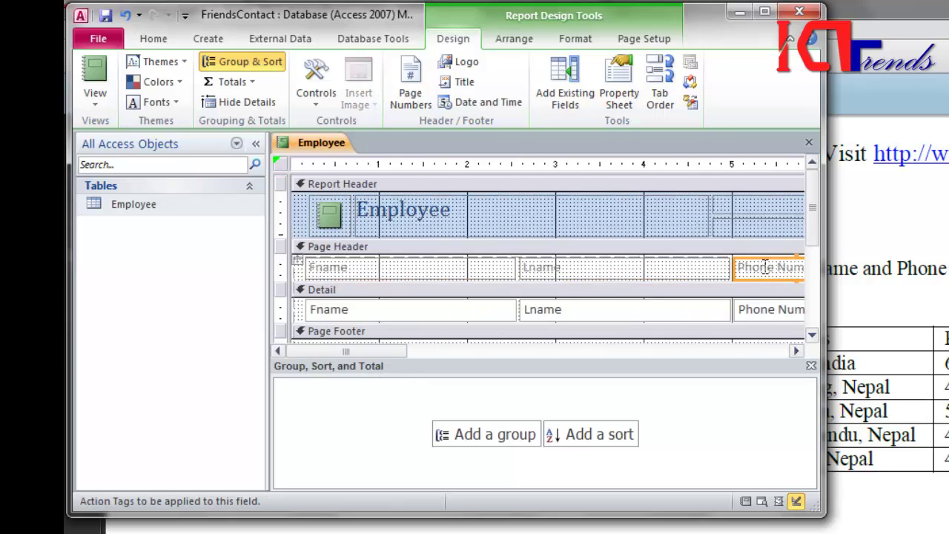
click(795, 356)
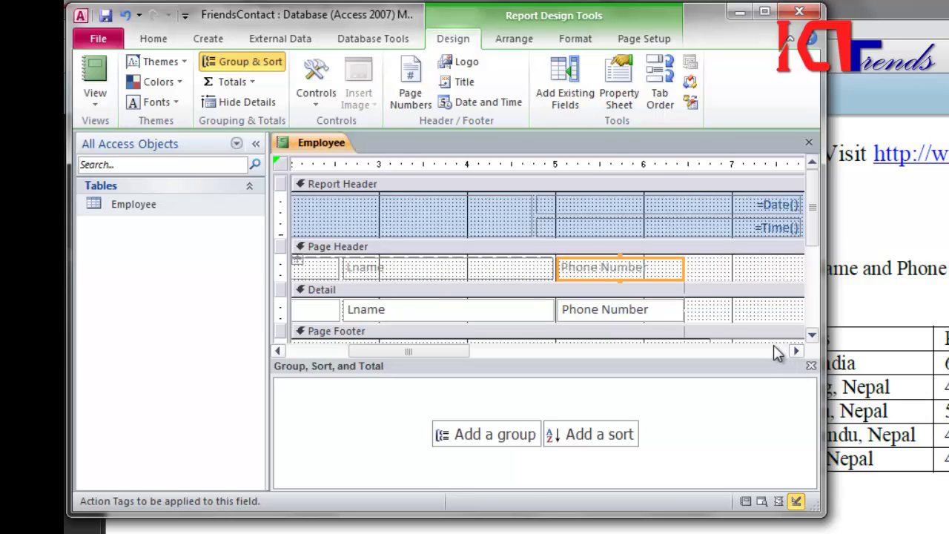
drag(391, 355, 322, 351)
- Narrow the Employee title box in the report header until the date and time fields end in line with the Phone Number column
click(661, 210)
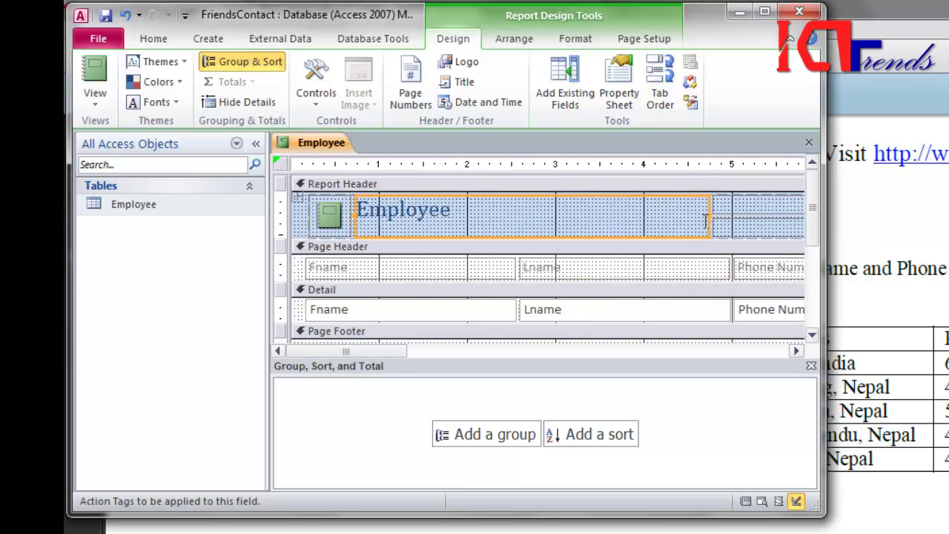
drag(688, 213, 620, 213)
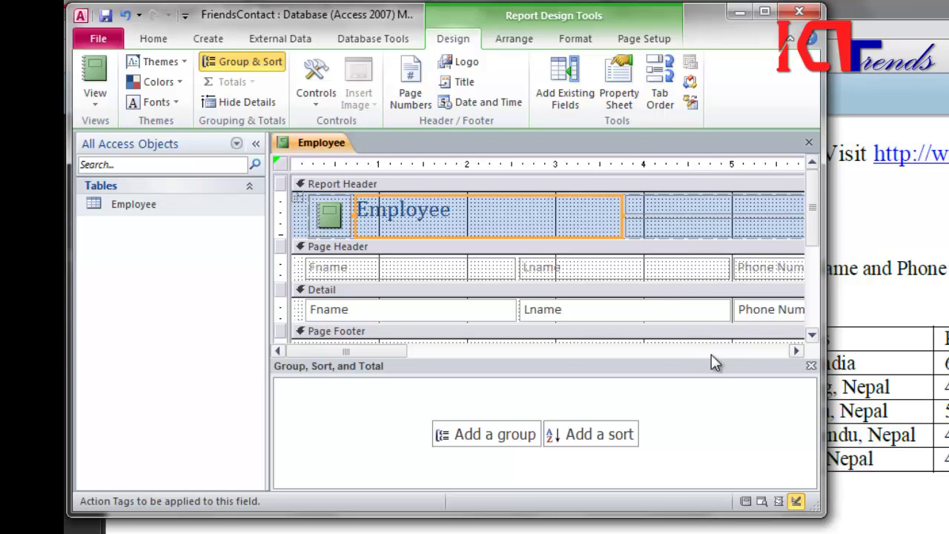
drag(398, 353, 443, 357)
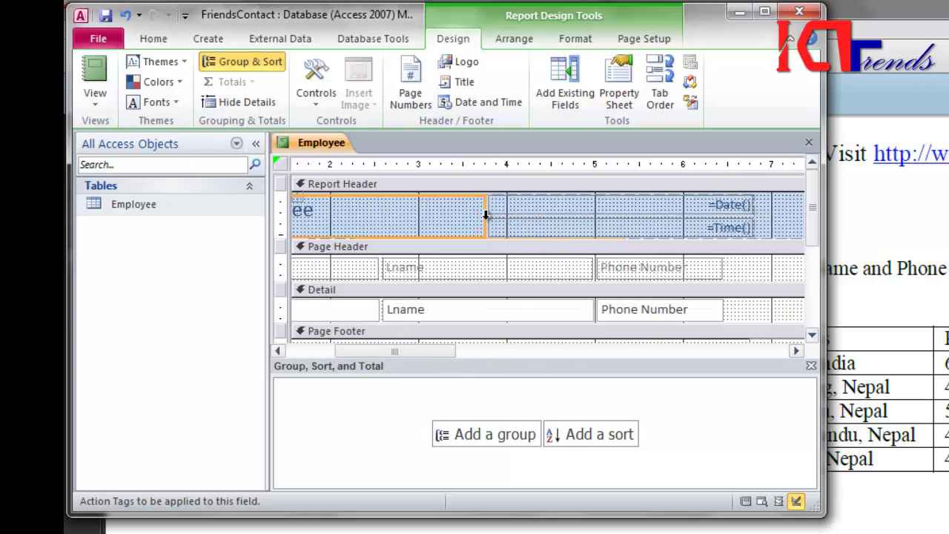
drag(475, 217, 447, 215)
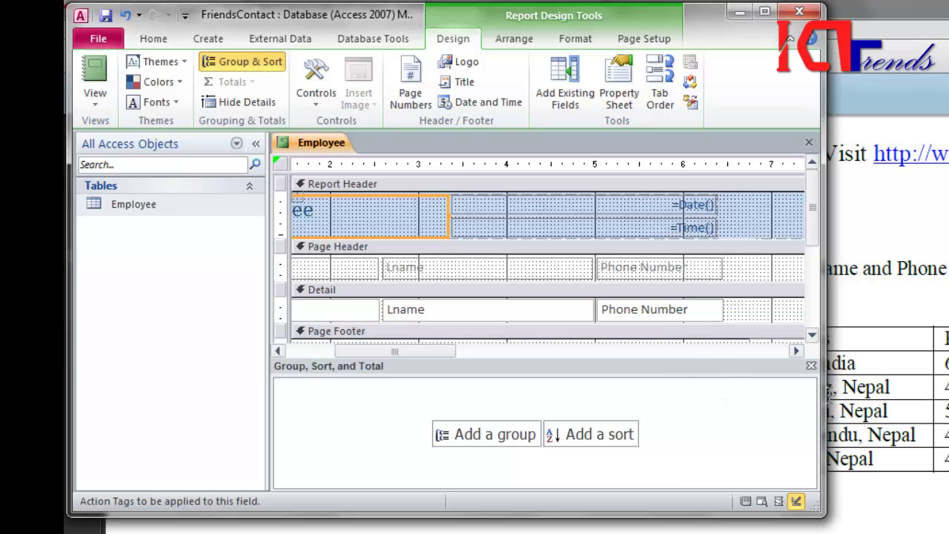
- Close the Group, Sort, and Total pane and shift the page number field in the page footer left beneath the Phone Number column
click(812, 366)
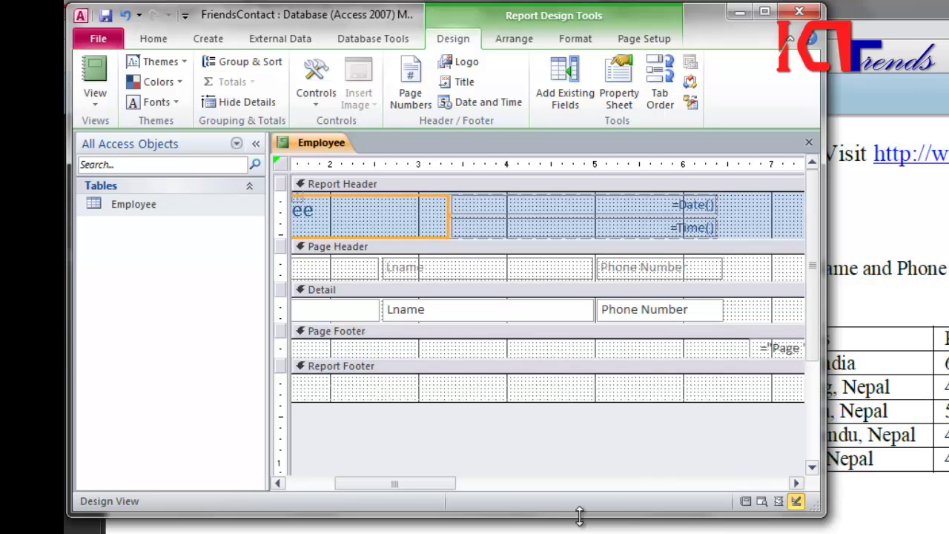
drag(426, 488, 512, 507)
click(579, 351)
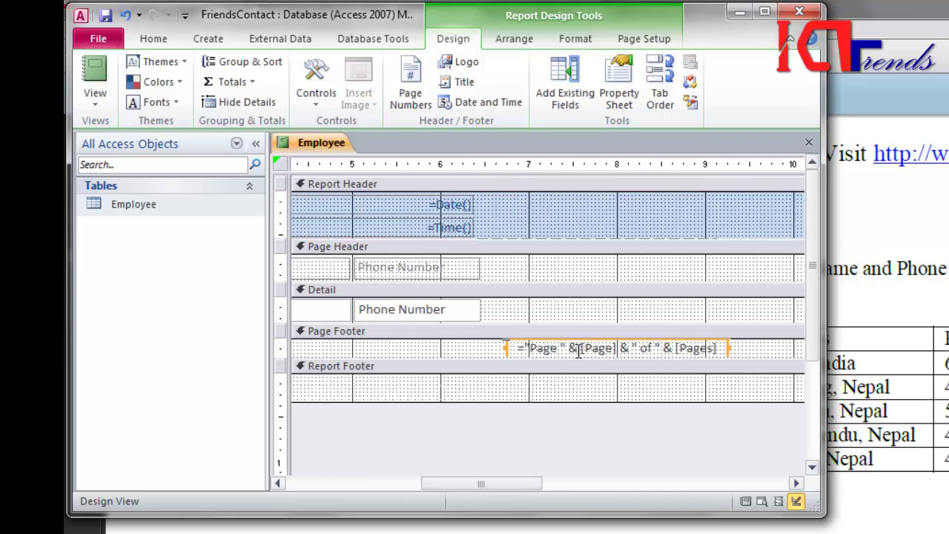
key(Left)
key(Left)
key(Left)
key(Left)
key(Left)
key(Left)
key(Left)
key(Left)
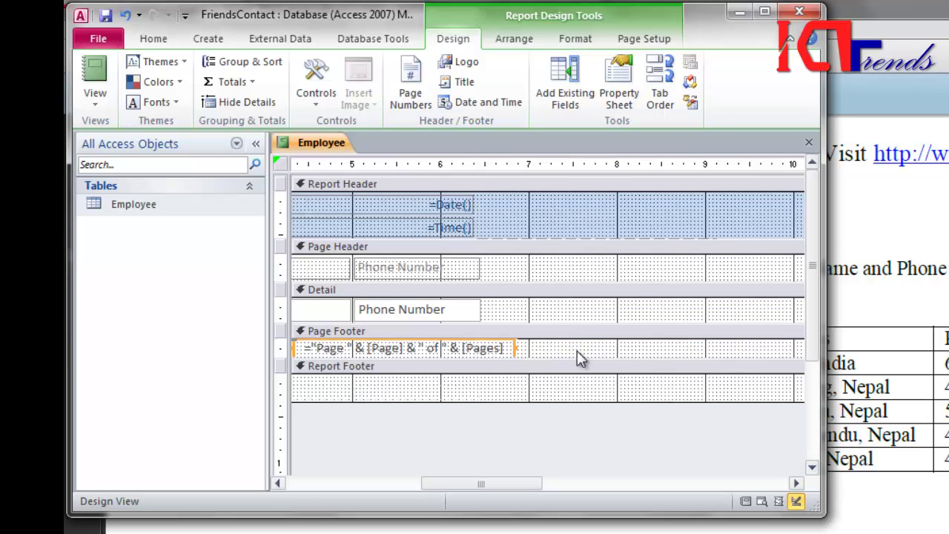
key(Left)
key(Left)
key(Left)
key(Left)
key(Left)
key(Left)
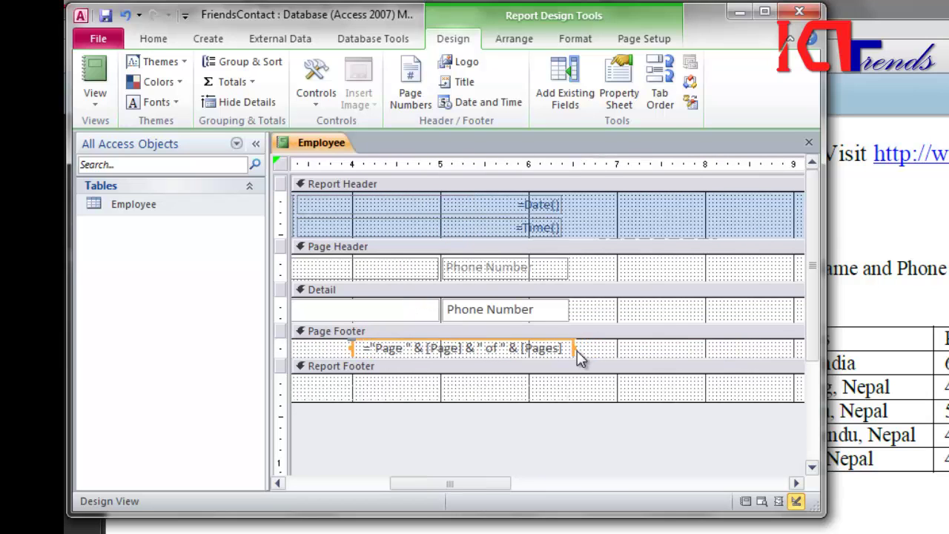
- Reduce the report's overall width to remove the empty area beyond the remaining fields
drag(493, 482, 787, 484)
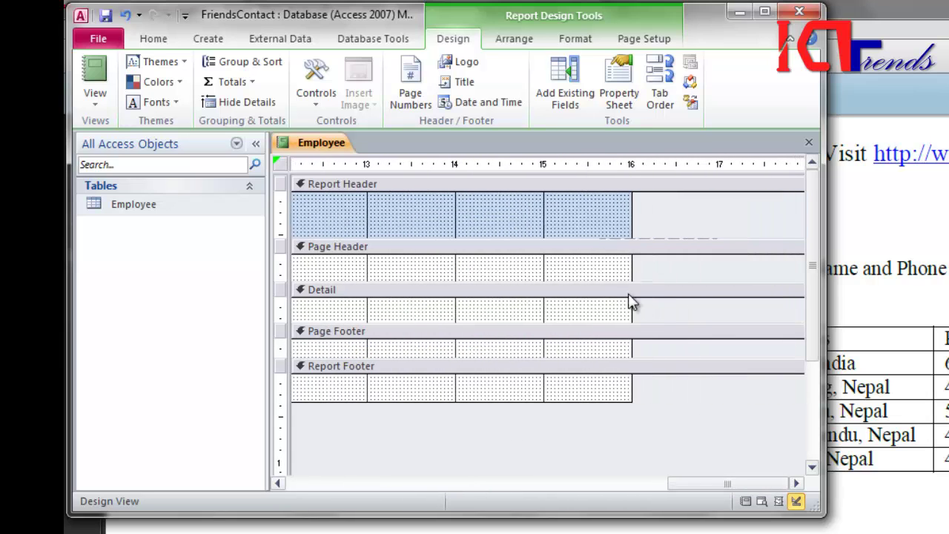
drag(630, 312, 255, 330)
drag(256, 330, 423, 318)
drag(602, 482, 327, 489)
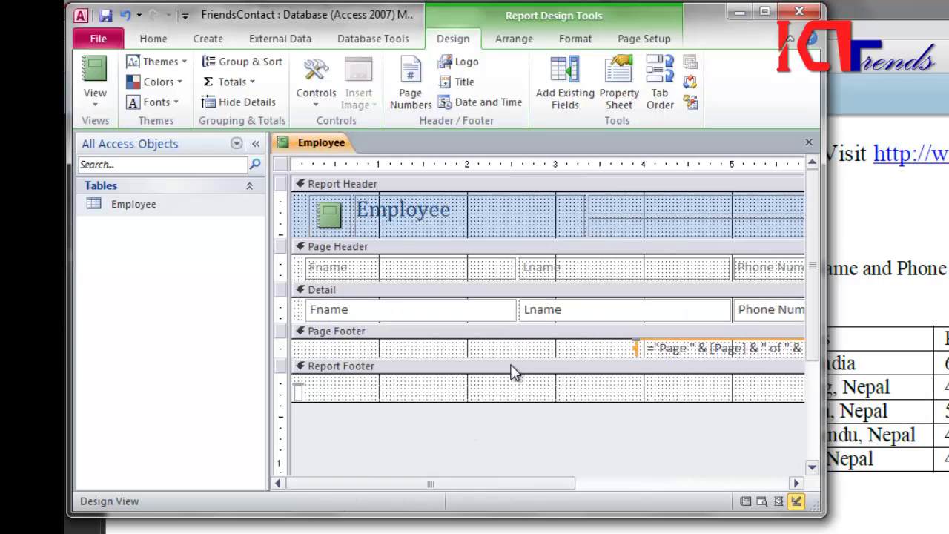
- Display the report in Report View and check the listed first names of the female employees
click(102, 99)
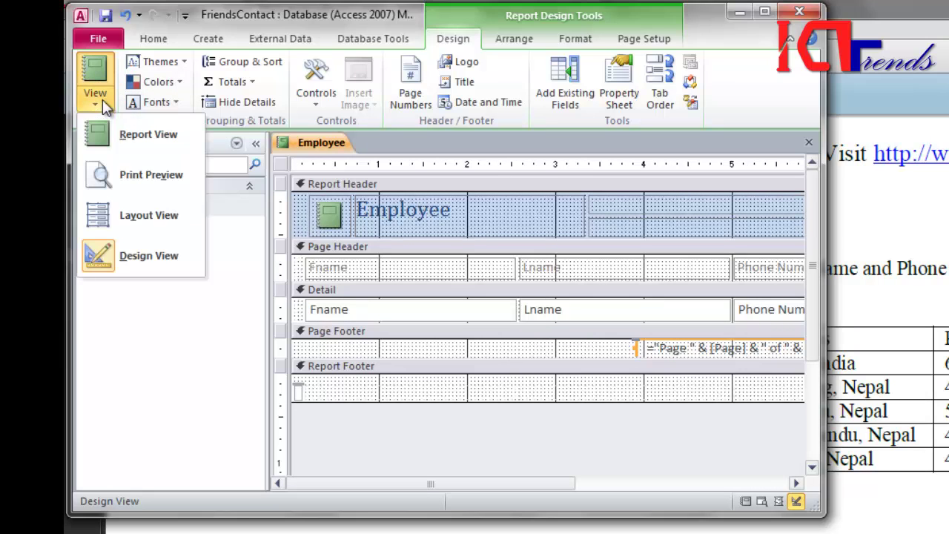
click(160, 140)
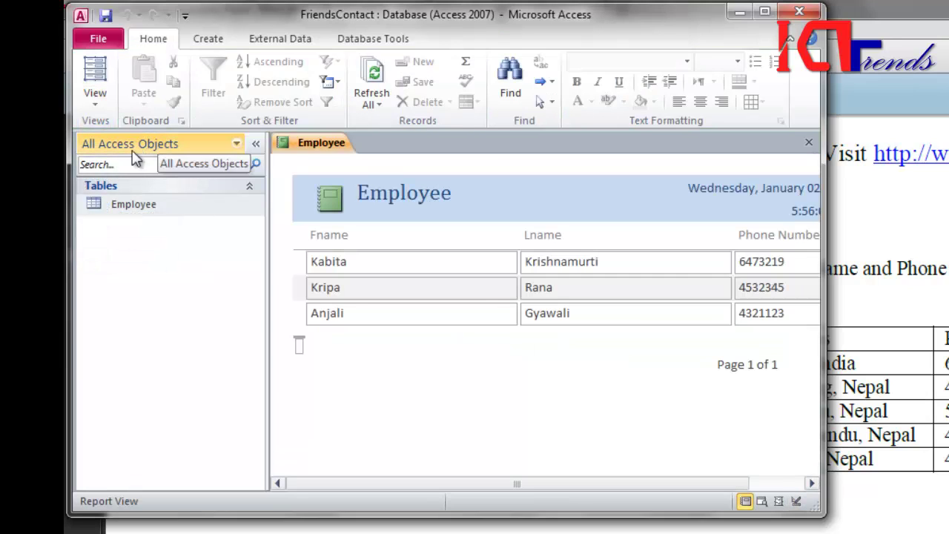
mouse_move(540, 486)
mouse_down()
mouse_move(621, 486)
mouse_move(530, 495)
mouse_up()
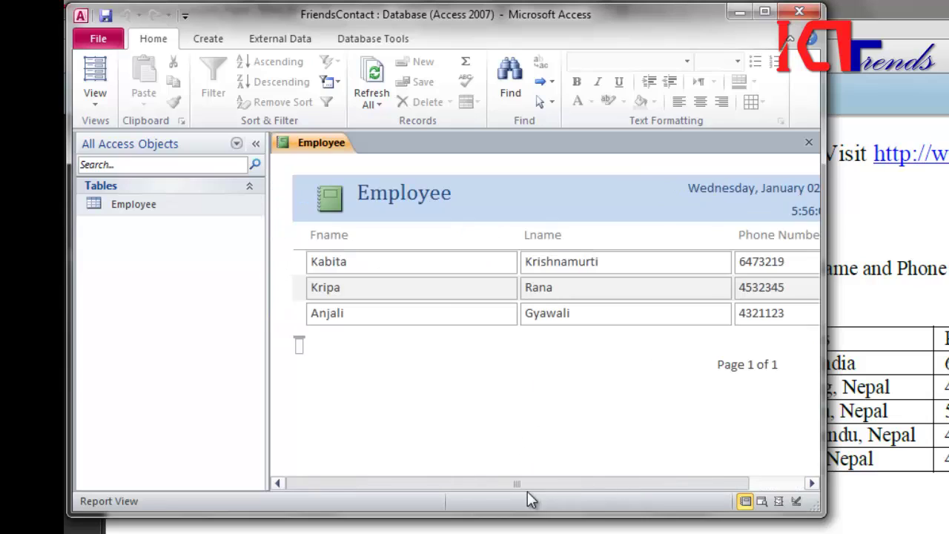
click(364, 263)
click(360, 290)
click(362, 315)
mouse_move(363, 319)
mouse_down()
mouse_move(311, 315)
mouse_move(288, 288)
mouse_up()
drag(345, 261, 265, 267)
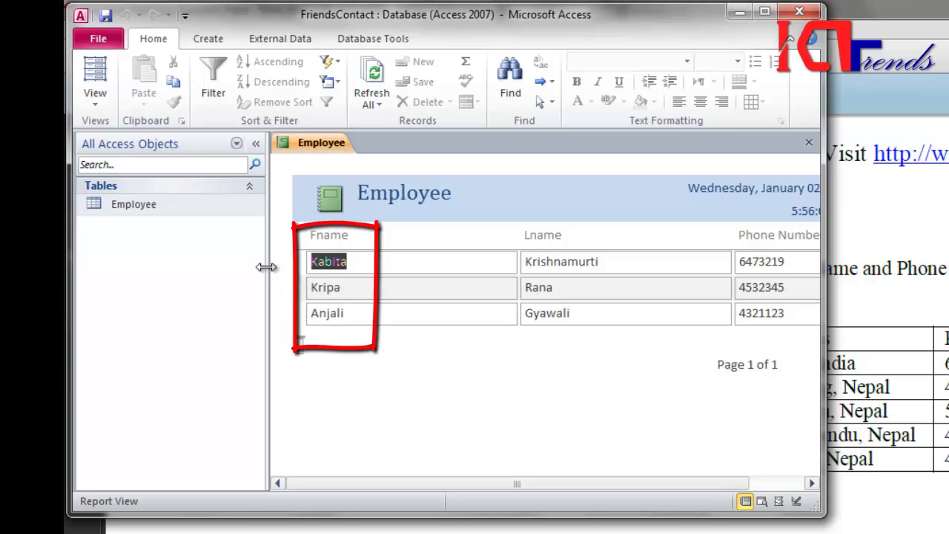
click(400, 264)
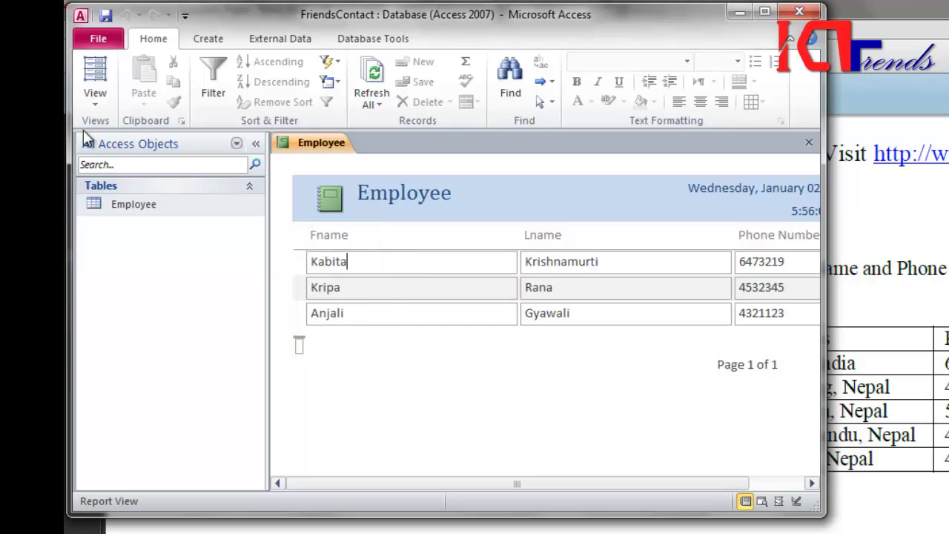
- Inspect the report in Print Preview, zooming in on the name and phone number columns, and close the preview
click(87, 102)
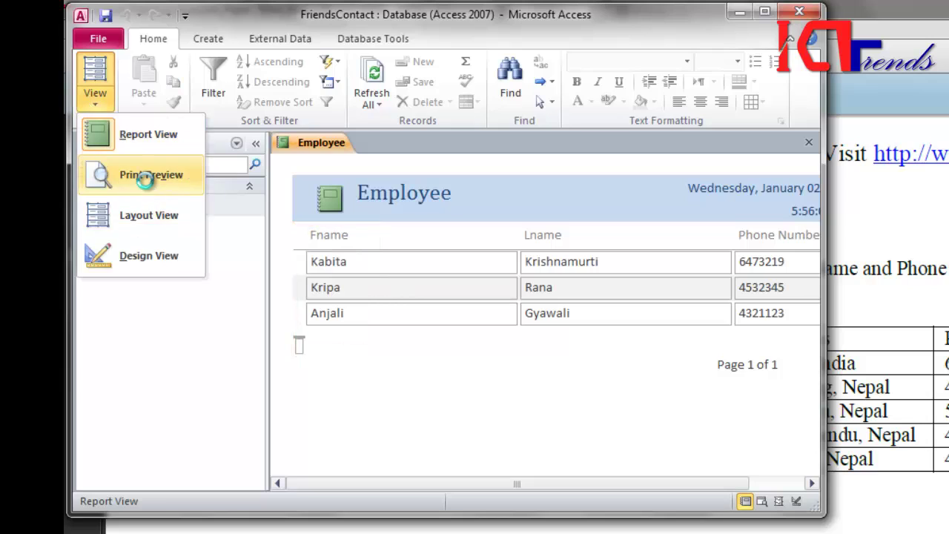
click(146, 178)
click(614, 341)
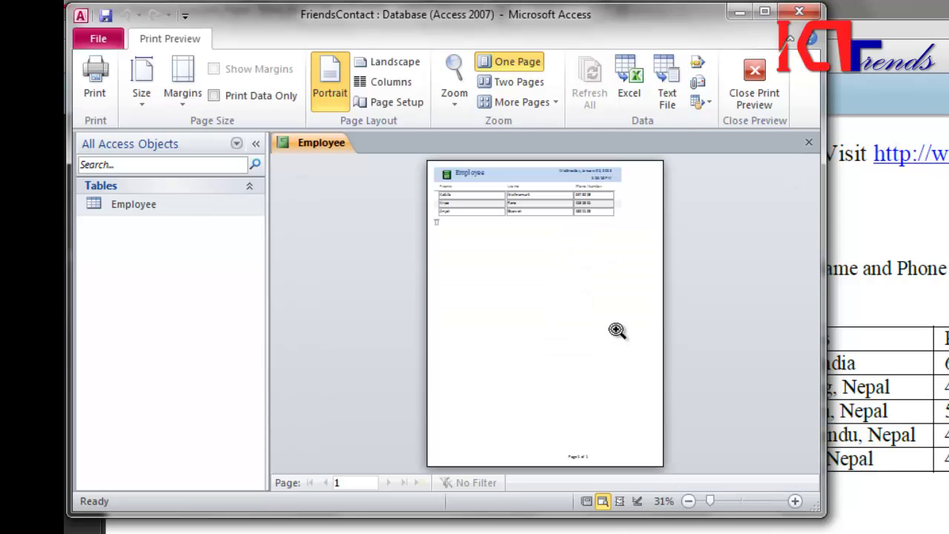
click(539, 193)
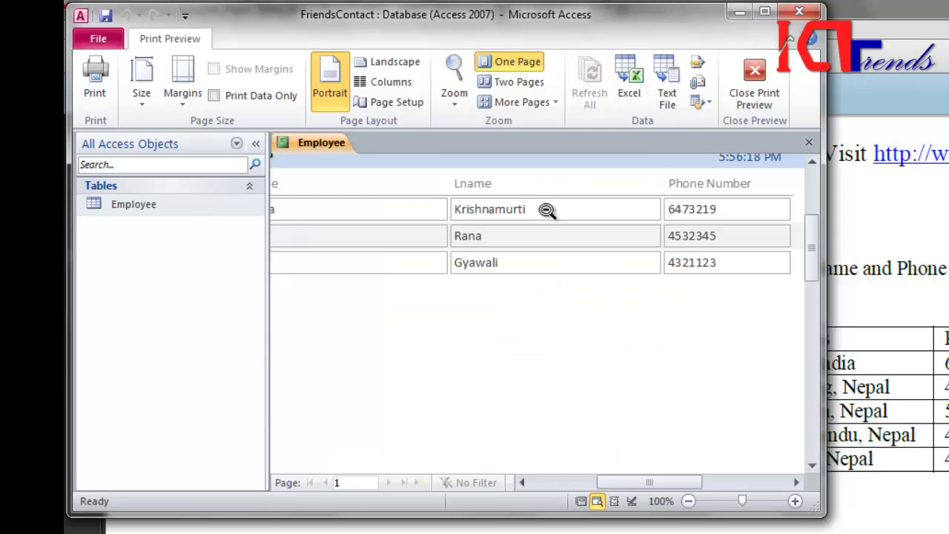
click(548, 211)
click(478, 201)
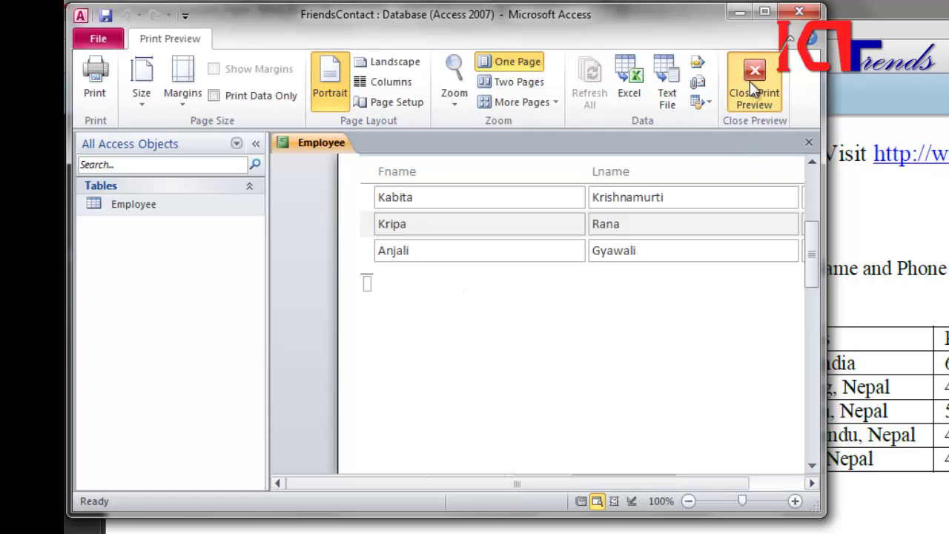
click(751, 83)
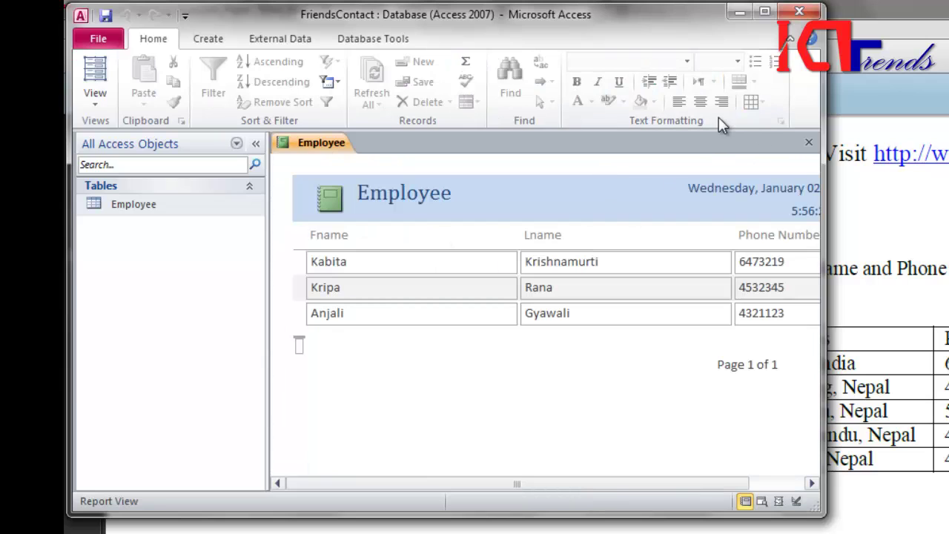
- Close the report, saving its design under the name FemaleEmployeePhoneNumber, and select the saved report among the database objects
click(810, 142)
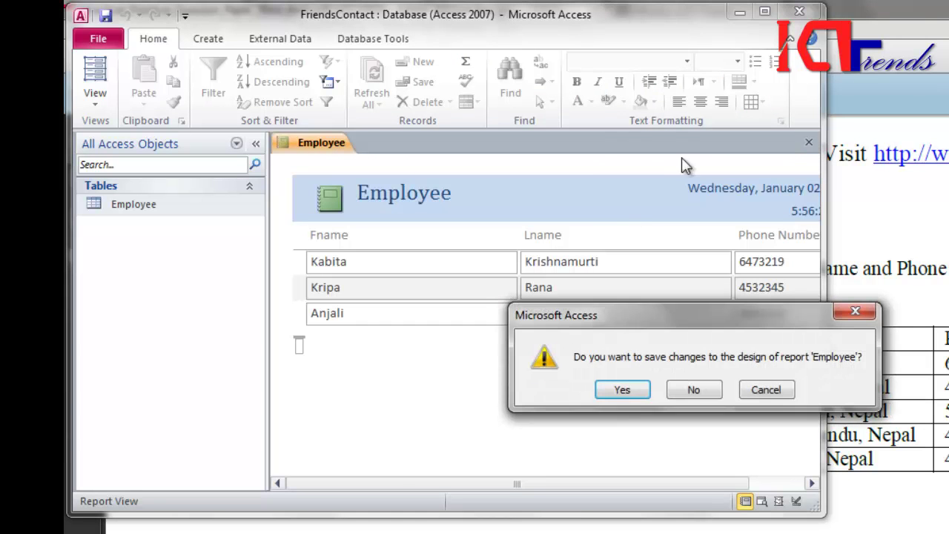
click(621, 386)
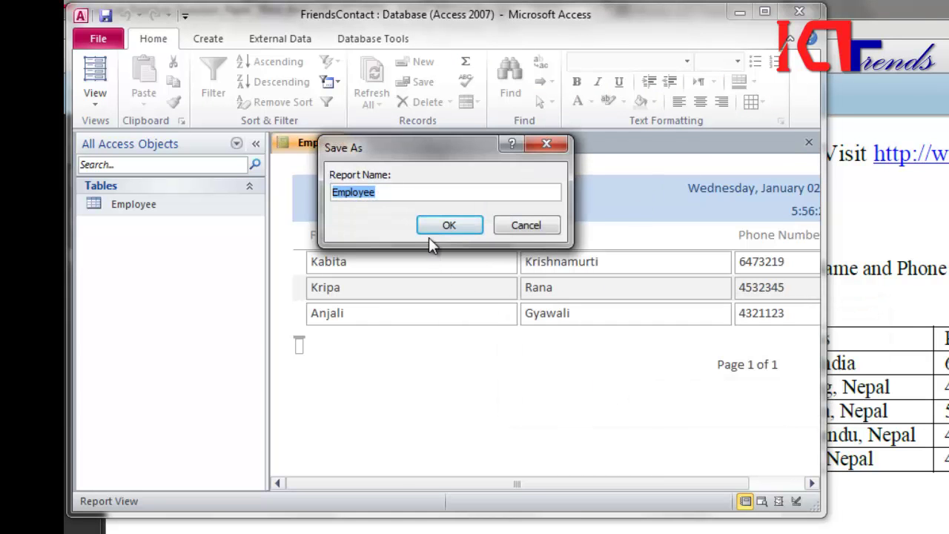
text(Fema)
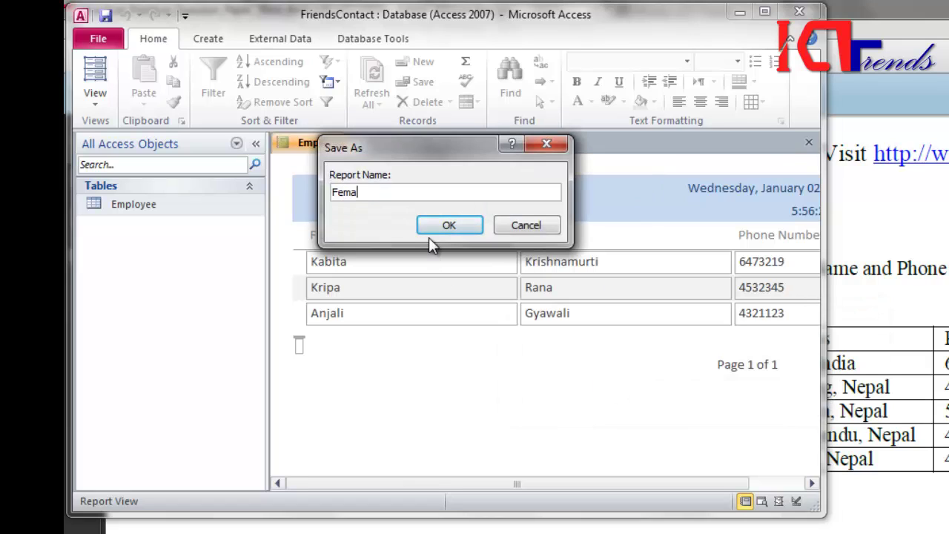
text(leEmployeePhoneNumbers)
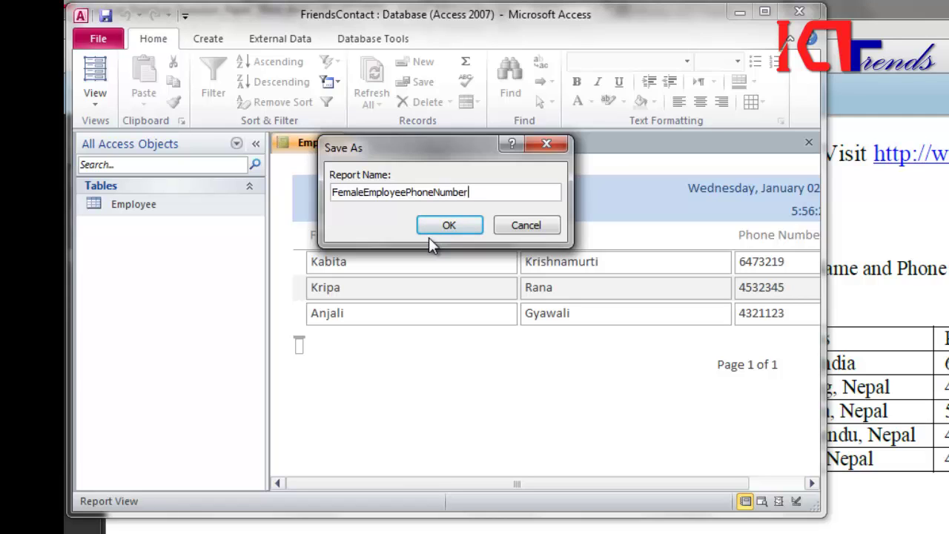
click(435, 227)
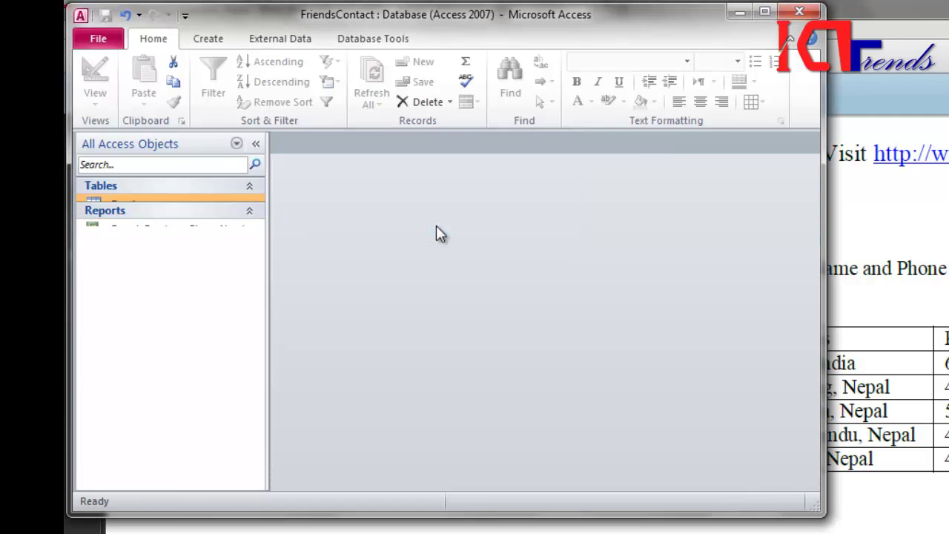
click(156, 245)
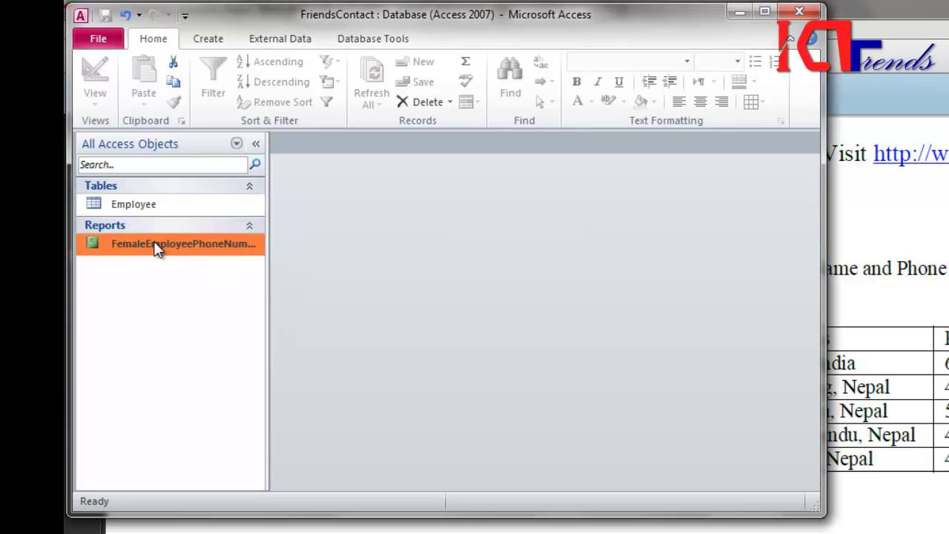